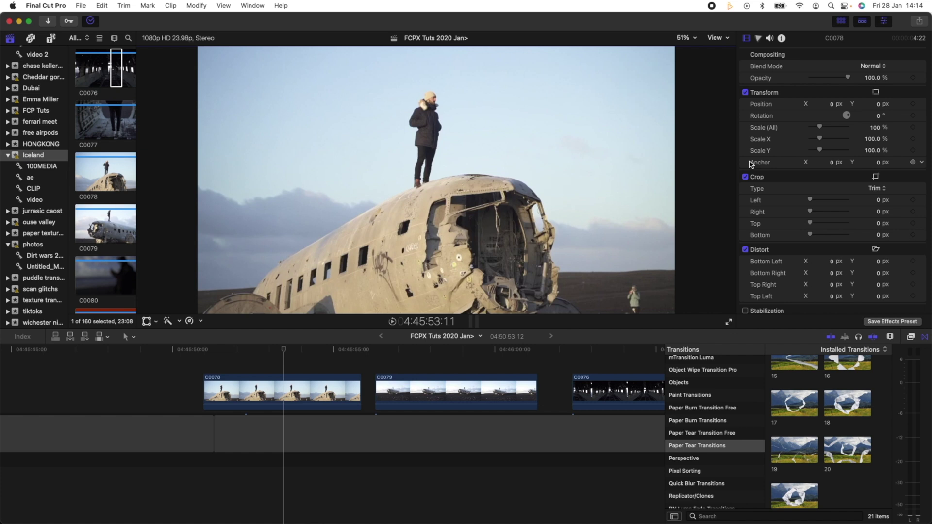
Set the default transition duration to 2.00 seconds in Editing preferences, then close preferences
{"action": "left_click", "coordinate": [63, 7]}
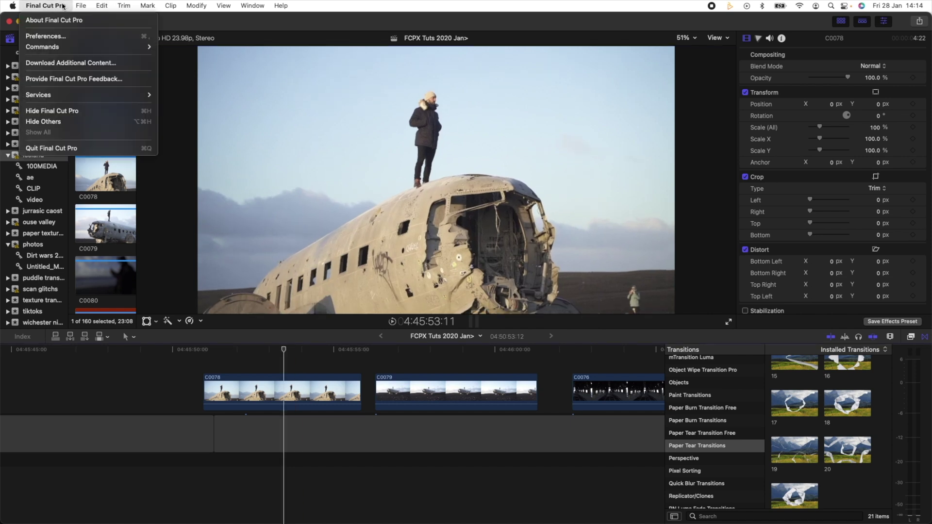
{"action": "left_click", "coordinate": [59, 38]}
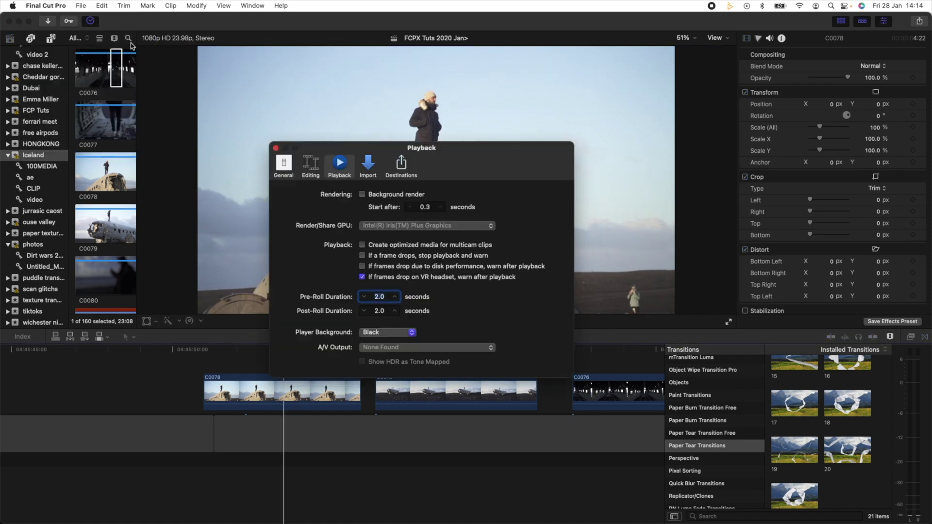
{"action": "left_click", "coordinate": [322, 170]}
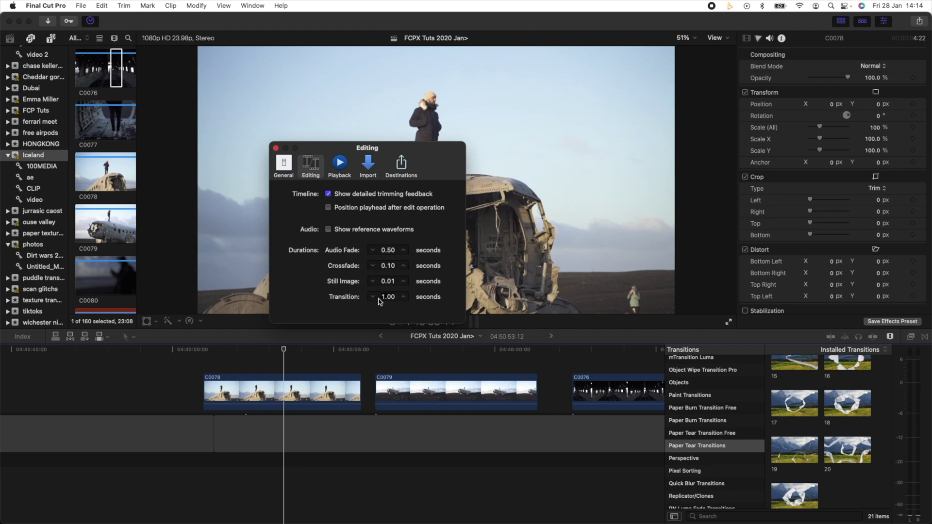
{"action": "left_click", "coordinate": [403, 296]}
{"action": "key", "text": "super+w"}
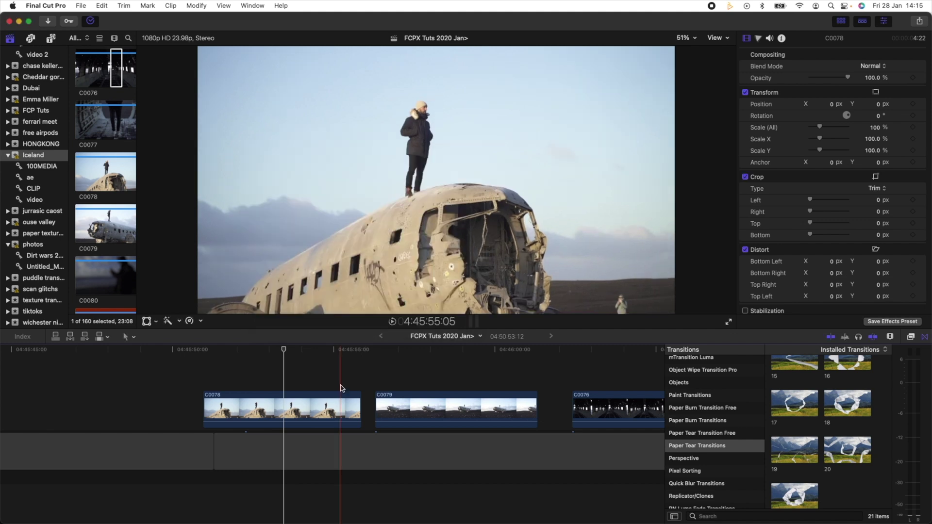
Reopen the Transitions browser and scroll to the Smooth Transitions category with its Slide transitions
{"action": "left_click", "coordinate": [925, 337]}
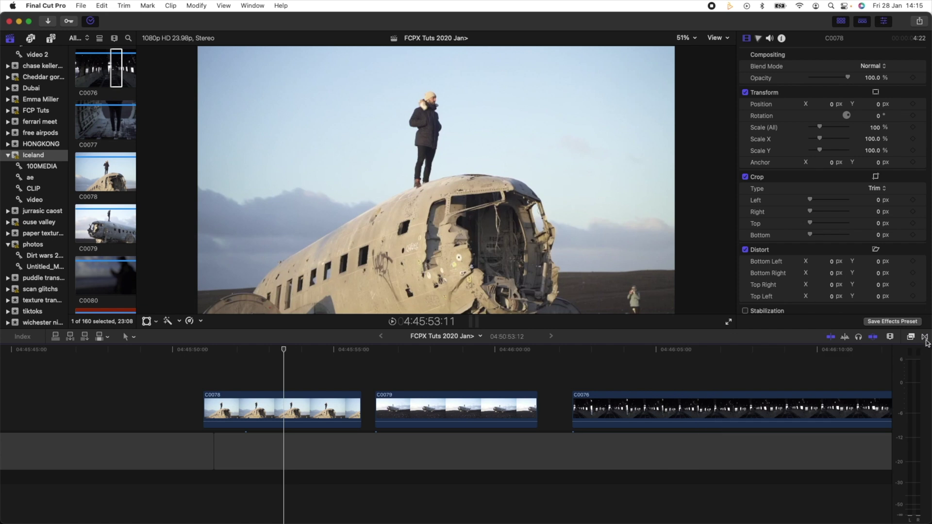
{"action": "left_click", "coordinate": [926, 338]}
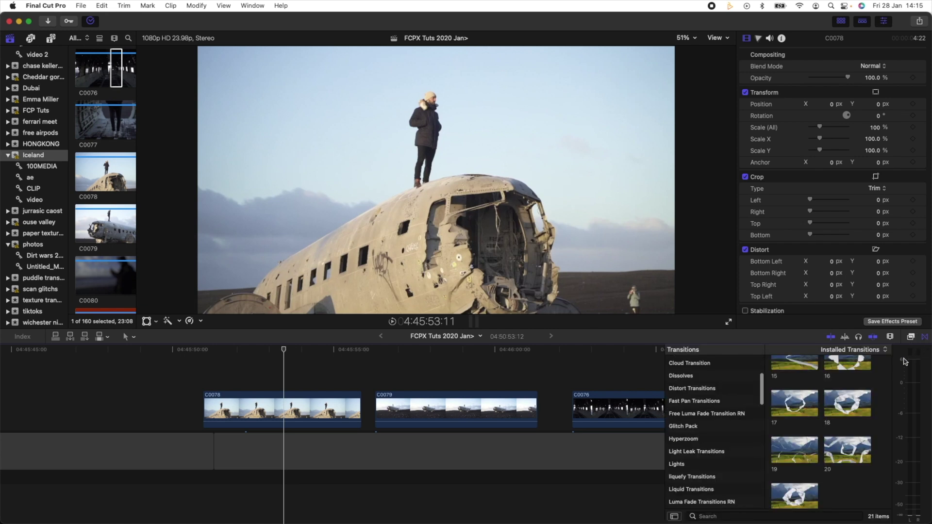
{"action": "scroll", "coordinate": [690, 432], "scroll_direction": "down", "scroll_amount": 1}
{"action": "scroll", "coordinate": [711, 432], "scroll_direction": "down", "scroll_amount": 3}
{"action": "scroll", "coordinate": [709, 415], "scroll_direction": "up", "scroll_amount": 3}
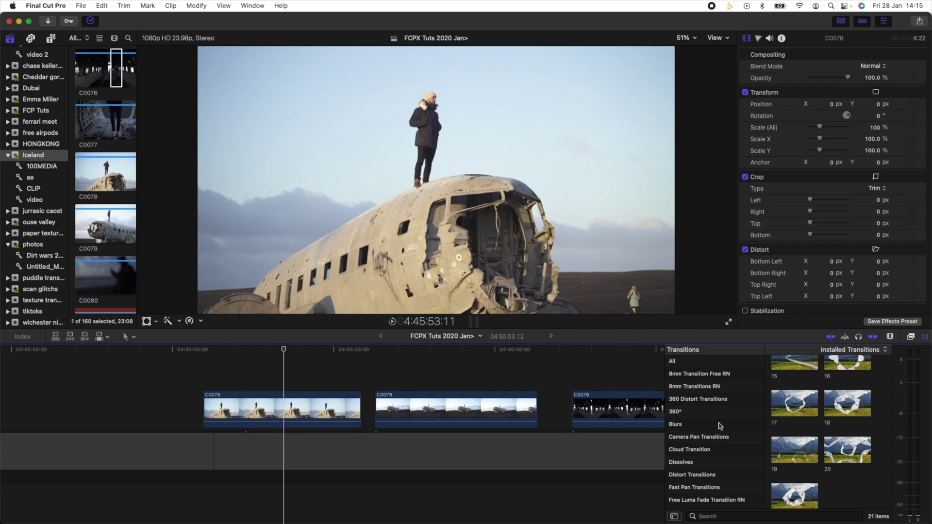
{"action": "scroll", "coordinate": [720, 426], "scroll_direction": "down", "scroll_amount": 5}
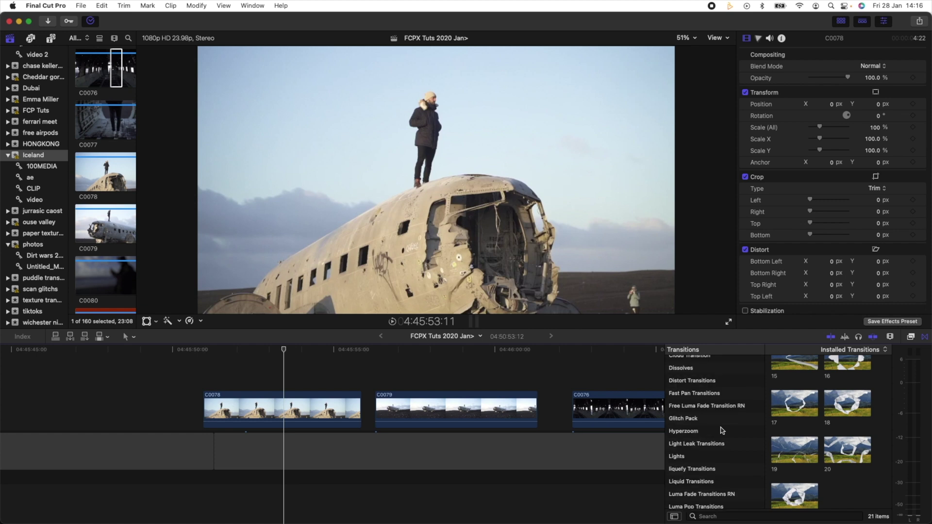
{"action": "scroll", "coordinate": [722, 429], "scroll_direction": "down", "scroll_amount": 3}
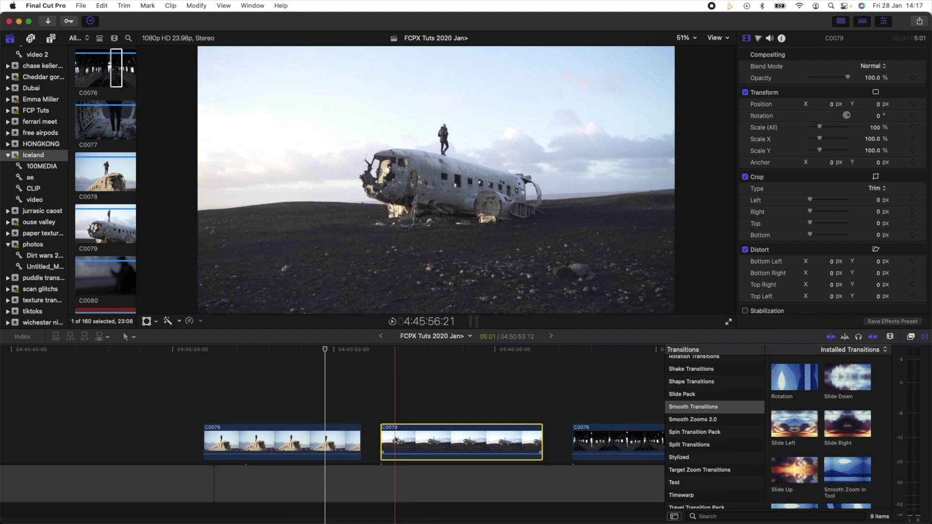
Butt C0079 against the end of C0078 and preview a Slide Left transition at the cut
{"action": "left_click_drag", "start_coordinate": [391, 438], "coordinate": [374, 439]}
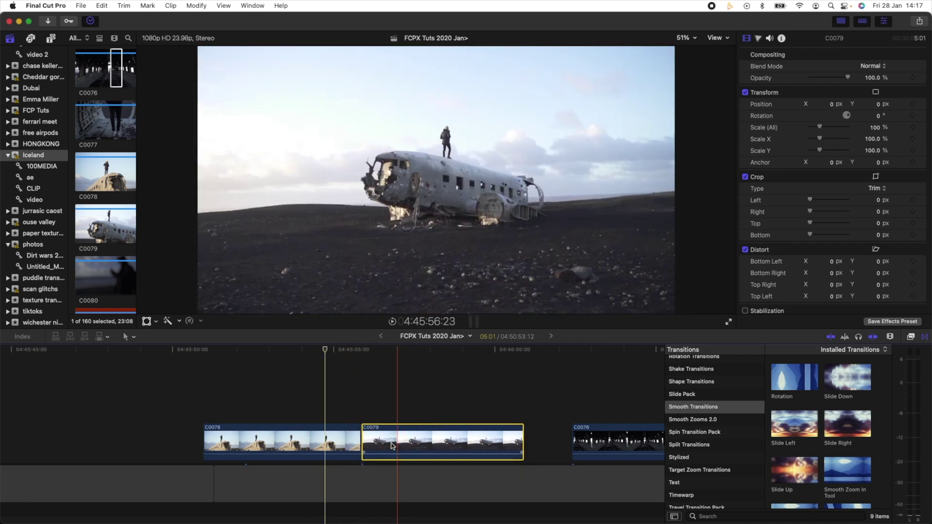
{"action": "left_click", "coordinate": [359, 442]}
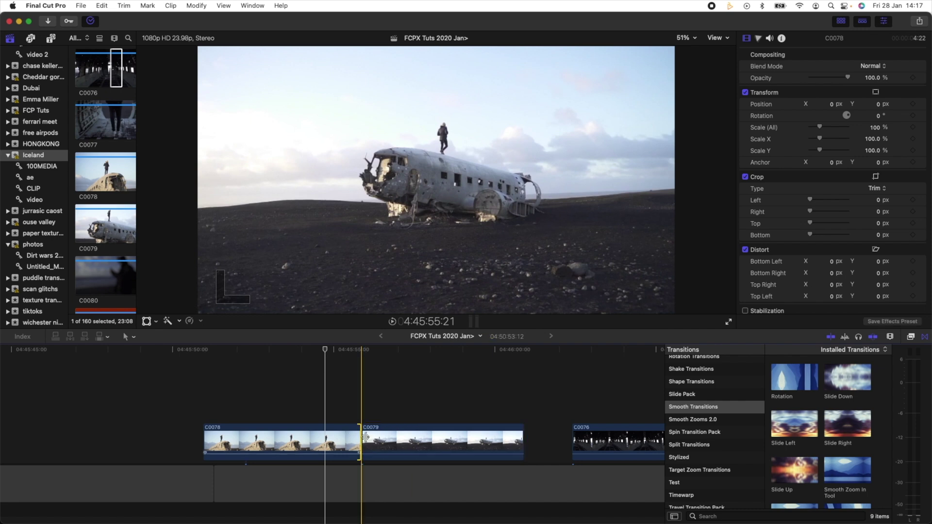
{"action": "left_click", "coordinate": [362, 440]}
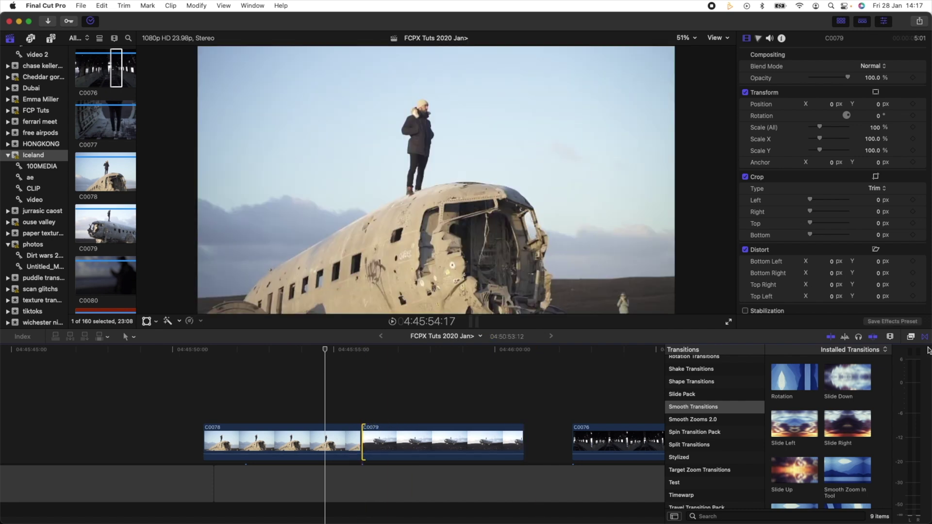
{"action": "double_click", "coordinate": [794, 427]}
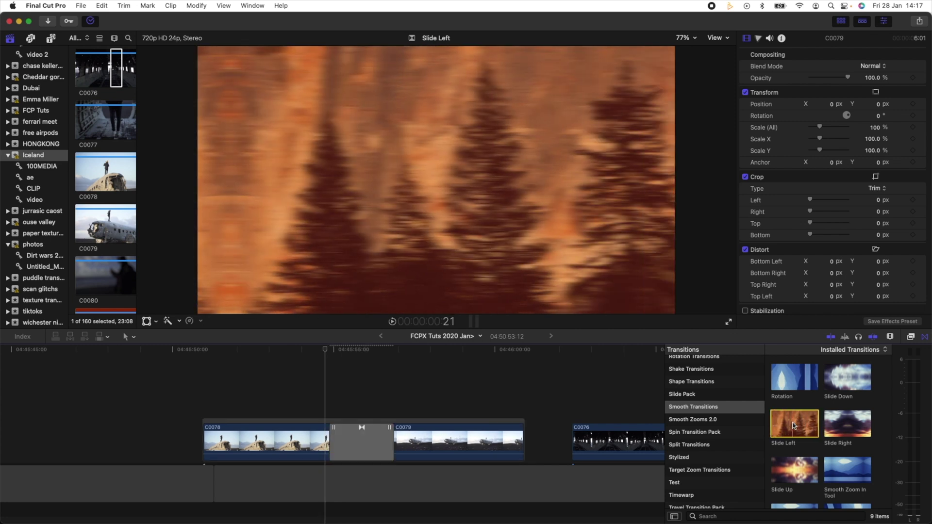
{"action": "key", "text": "space"}
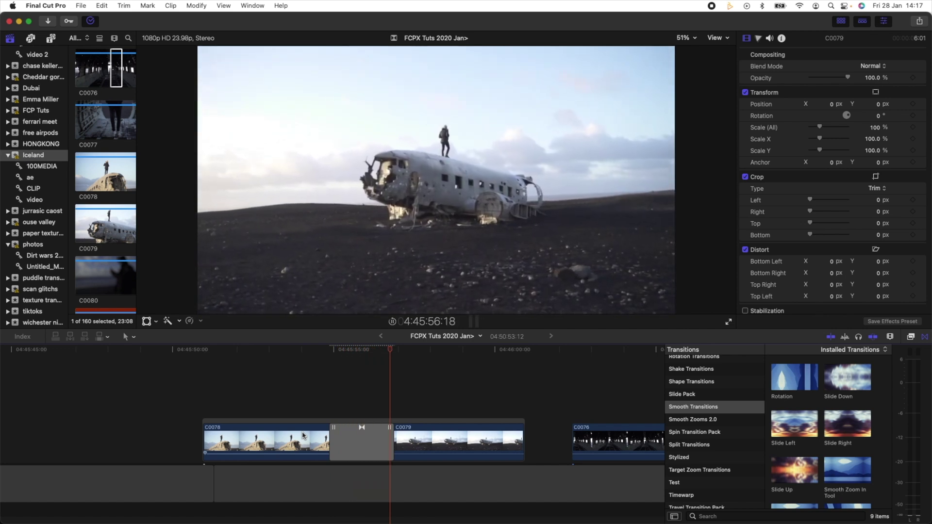
Delete that transition and lift C0079 onto a connected layer above C0078
{"action": "left_click", "coordinate": [380, 450]}
{"action": "key", "text": "Delete"}
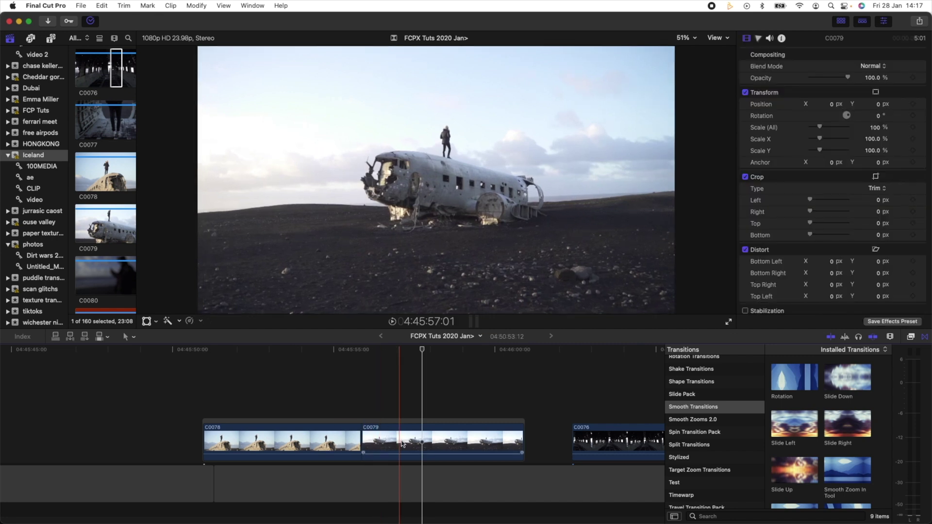
{"action": "left_click_drag", "start_coordinate": [406, 445], "coordinate": [377, 396]}
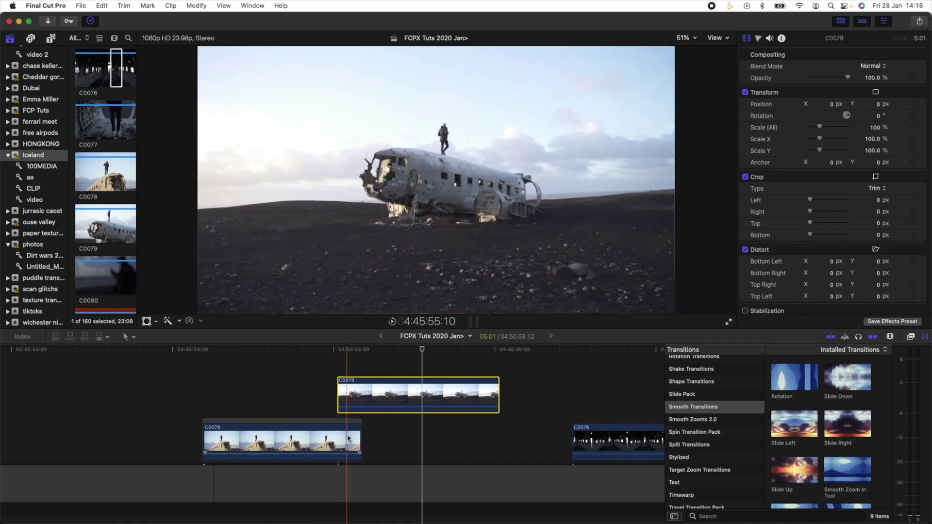
Add a Slide Left transition to the start of the raised C0079 and preview it
{"action": "left_click", "coordinate": [340, 391]}
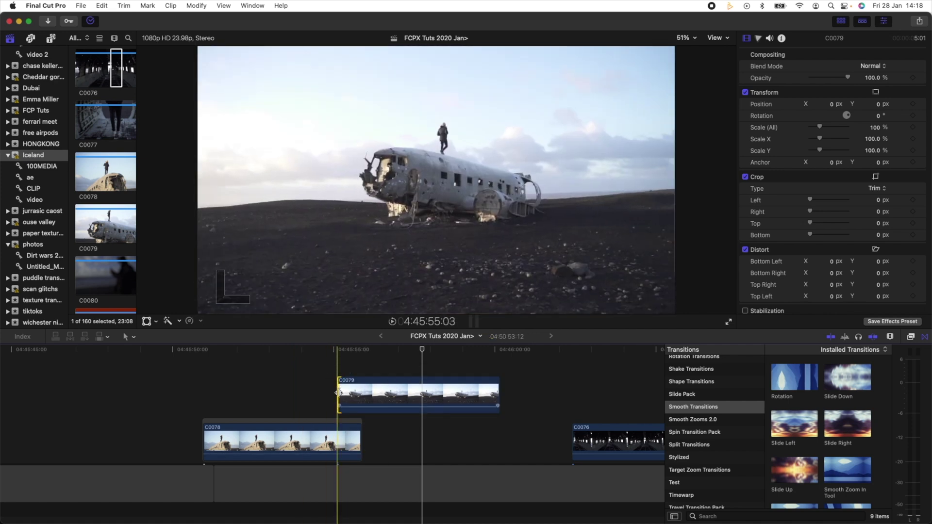
{"action": "double_click", "coordinate": [789, 430]}
{"action": "key", "text": "space"}
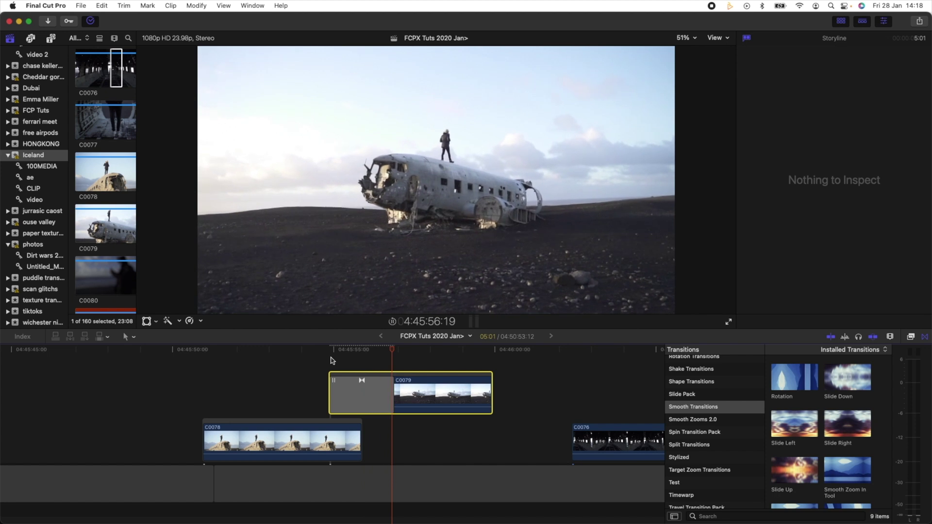
{"action": "key", "text": "space"}
Move clip C0076 onto a layer above C0079
{"action": "scroll", "coordinate": [335, 374], "scroll_direction": "up", "scroll_amount": 2}
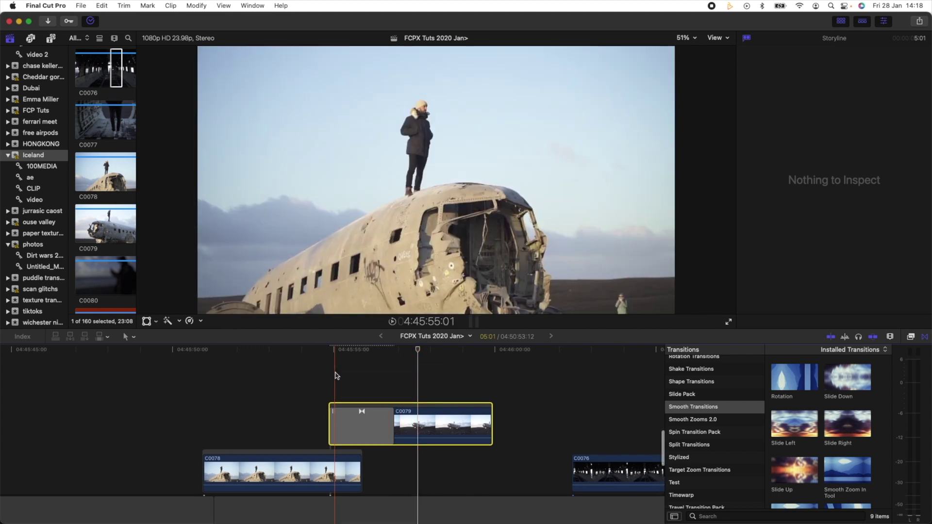
{"action": "scroll", "coordinate": [437, 402], "scroll_direction": "up", "scroll_amount": 1}
{"action": "scroll", "coordinate": [437, 403], "scroll_direction": "right", "scroll_amount": 2}
{"action": "left_click", "coordinate": [551, 459]}
{"action": "left_click_drag", "start_coordinate": [552, 459], "coordinate": [356, 392]}
Apply a Slide Down transition to C0076's start edge, preview it, and trim its start earlier
{"action": "left_click", "coordinate": [356, 385]}
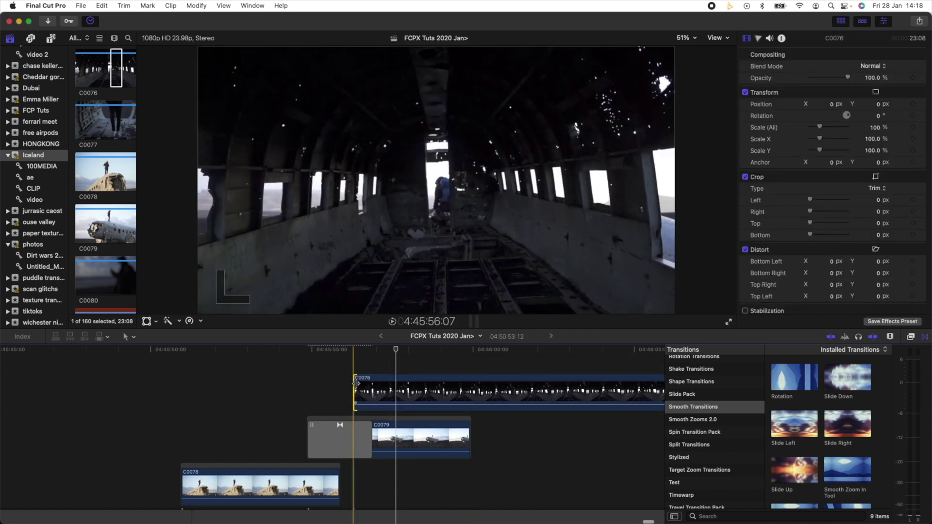
{"action": "left_click_drag", "start_coordinate": [793, 380], "coordinate": [359, 374]}
{"action": "left_click", "coordinate": [373, 374]}
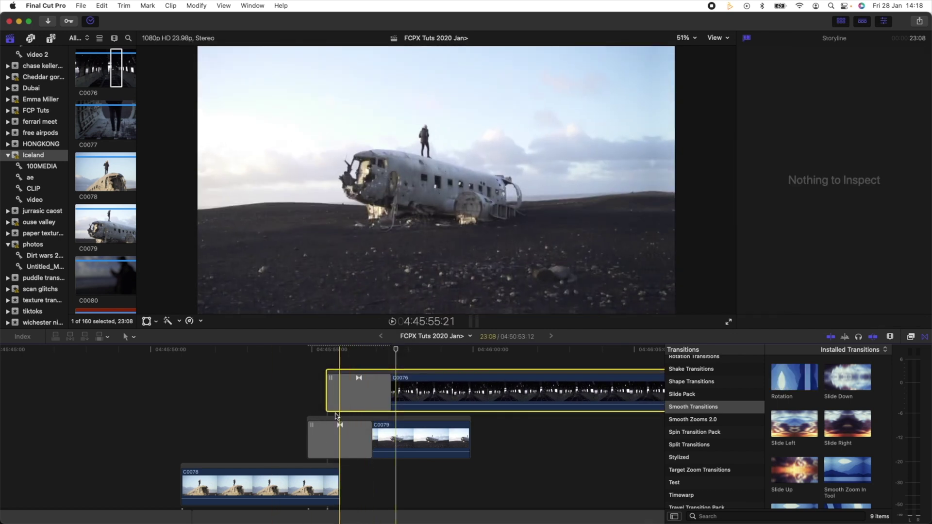
{"action": "key", "text": "space"}
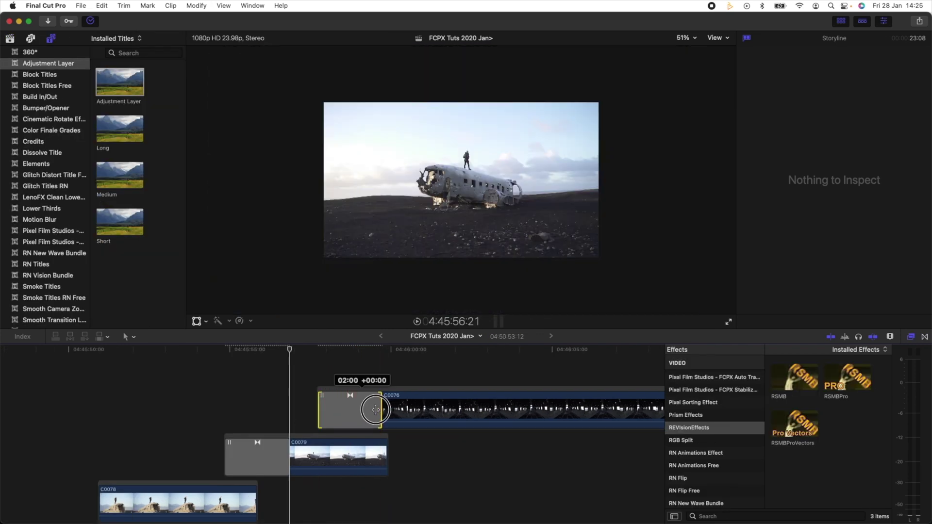
{"action": "left_click_drag", "start_coordinate": [375, 409], "coordinate": [410, 410]}
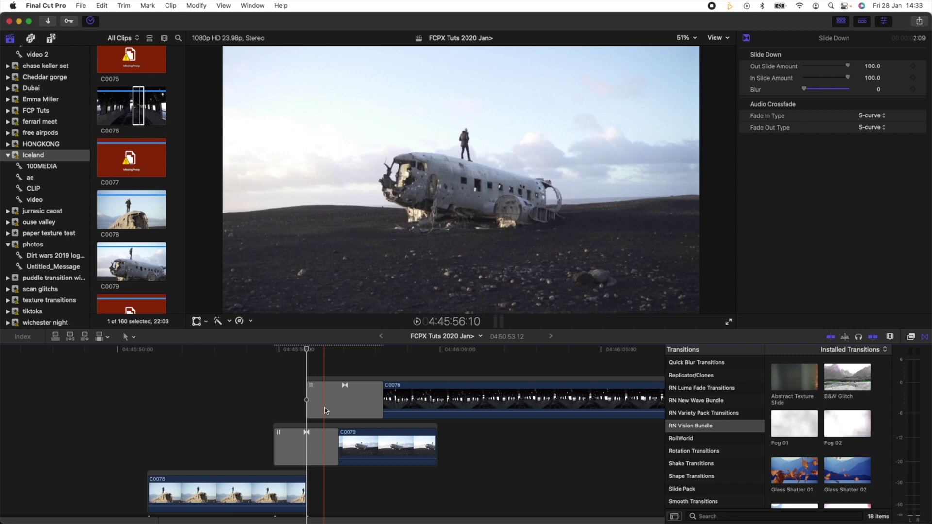
Adjust the Clip Appearance height slider so C0076, C0079 and C0078 show taller filmstrips
{"action": "scroll", "coordinate": [325, 410], "scroll_direction": "up", "scroll_amount": 2}
{"action": "scroll", "coordinate": [311, 389], "scroll_direction": "down", "scroll_amount": 2}
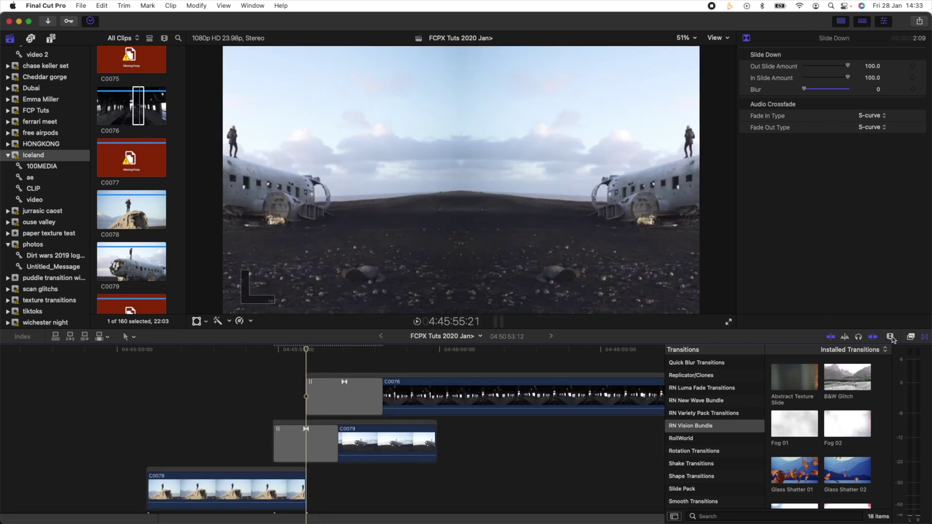
{"action": "left_click", "coordinate": [891, 337]}
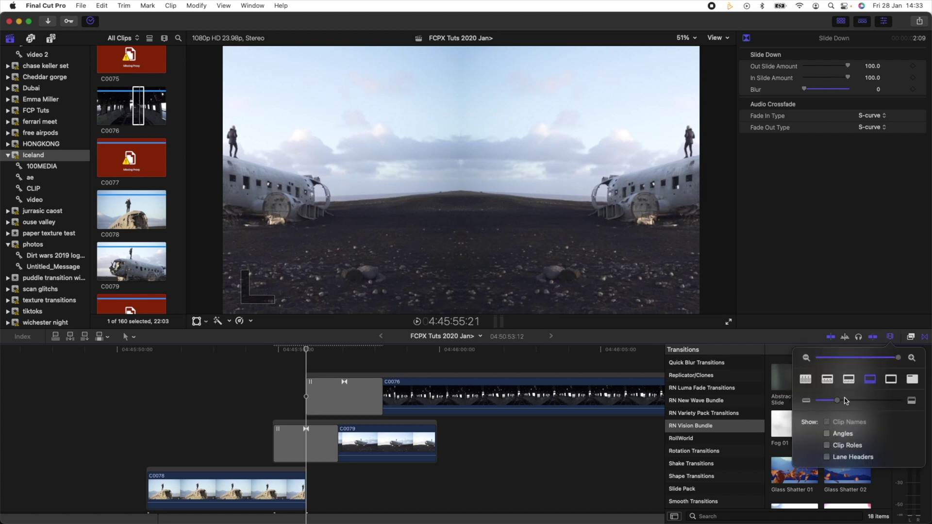
{"action": "left_click_drag", "start_coordinate": [836, 402], "coordinate": [818, 403]}
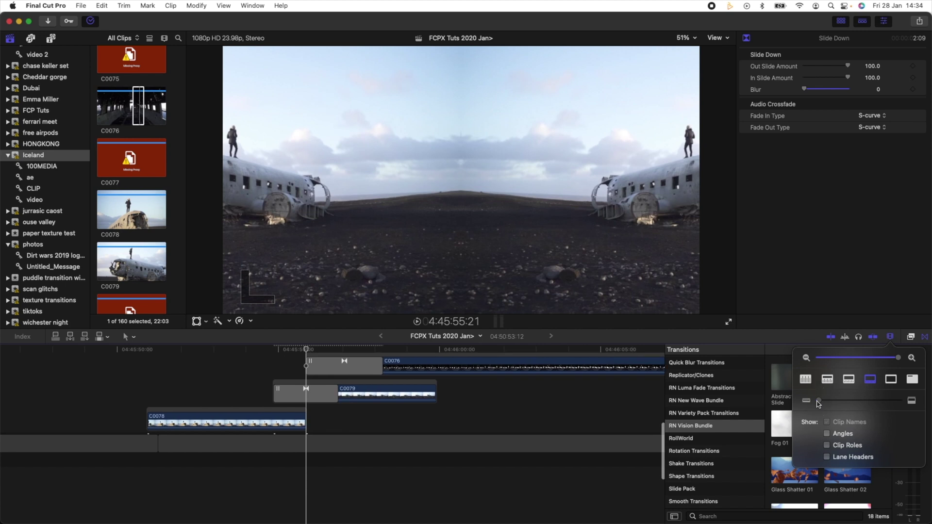
{"action": "scroll", "coordinate": [375, 431], "scroll_direction": "up", "scroll_amount": 5}
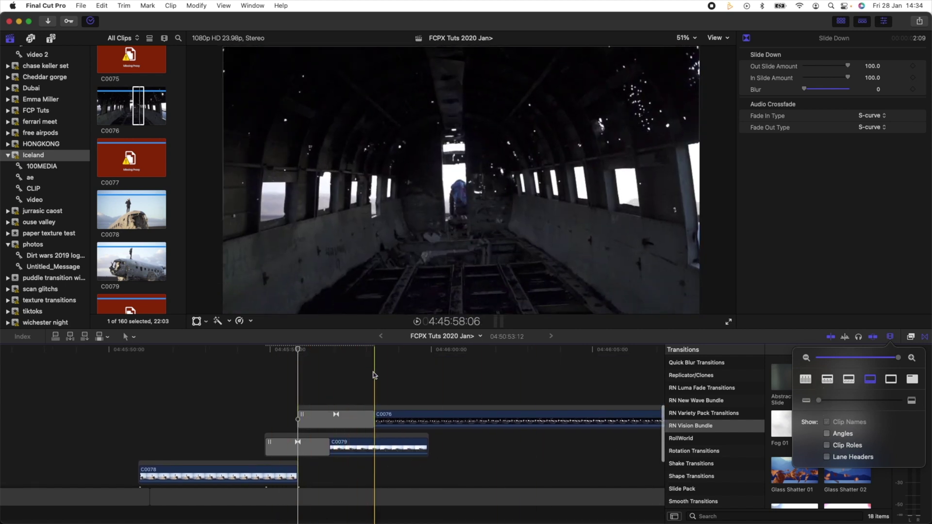
{"action": "left_click_drag", "start_coordinate": [813, 404], "coordinate": [813, 404]}
{"action": "scroll", "coordinate": [394, 383], "scroll_direction": "up", "scroll_amount": 5}
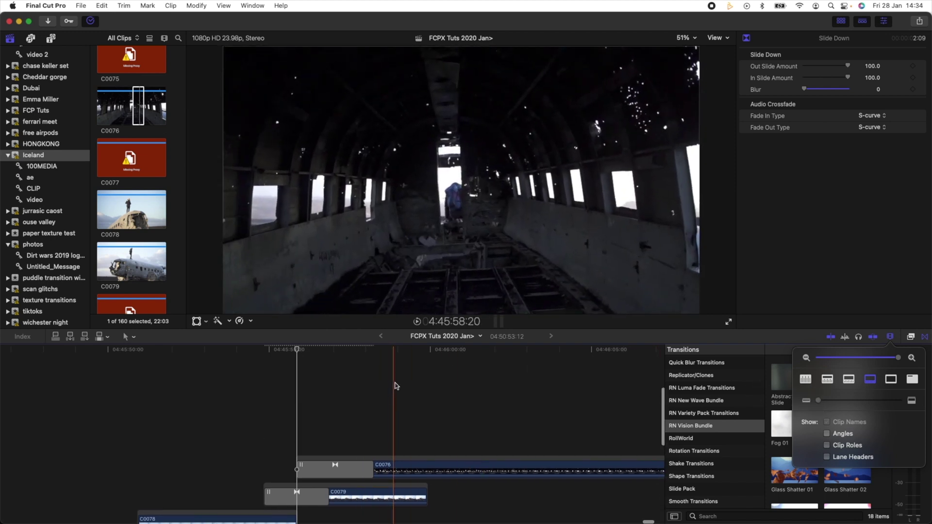
{"action": "scroll", "coordinate": [393, 381], "scroll_direction": "up", "scroll_amount": 2}
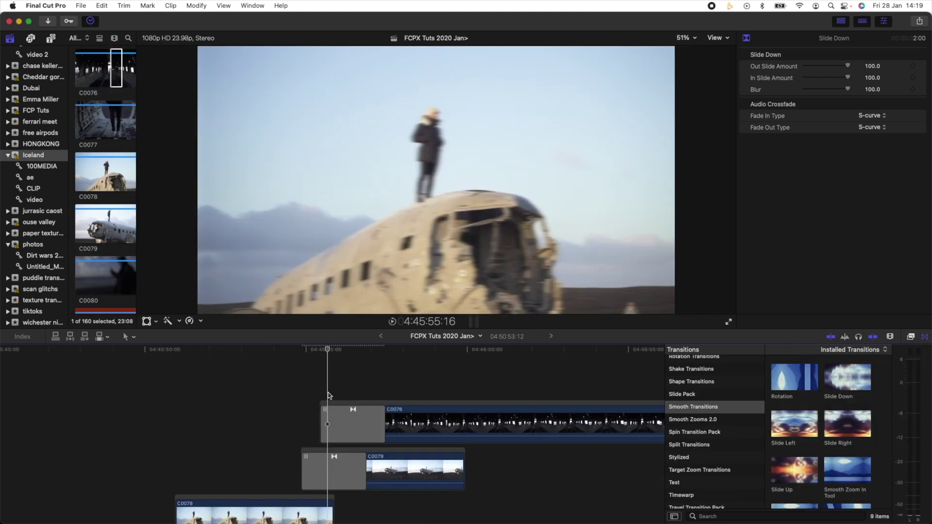
Place the Moderate Motion Blur 2 title from the Motion Blur category above C0076
{"action": "scroll", "coordinate": [329, 395], "scroll_direction": "up", "scroll_amount": 2}
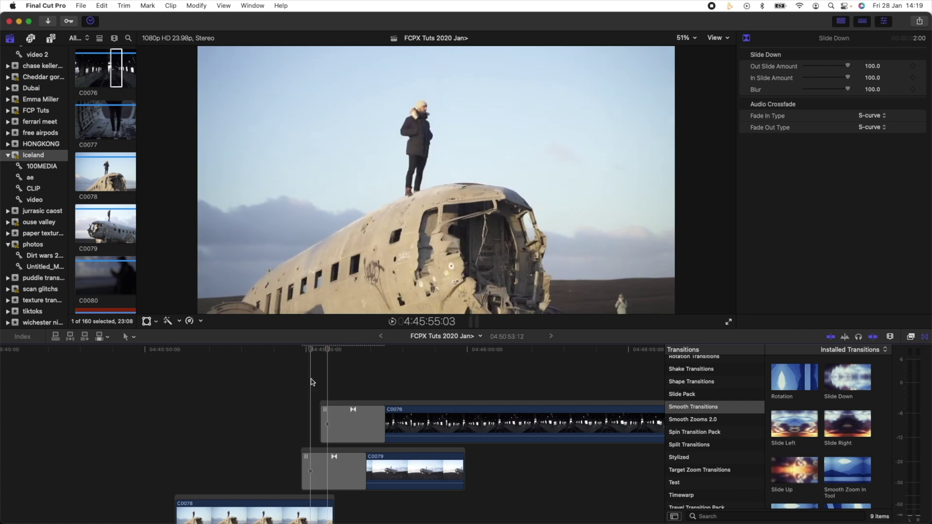
{"action": "left_click", "coordinate": [51, 39]}
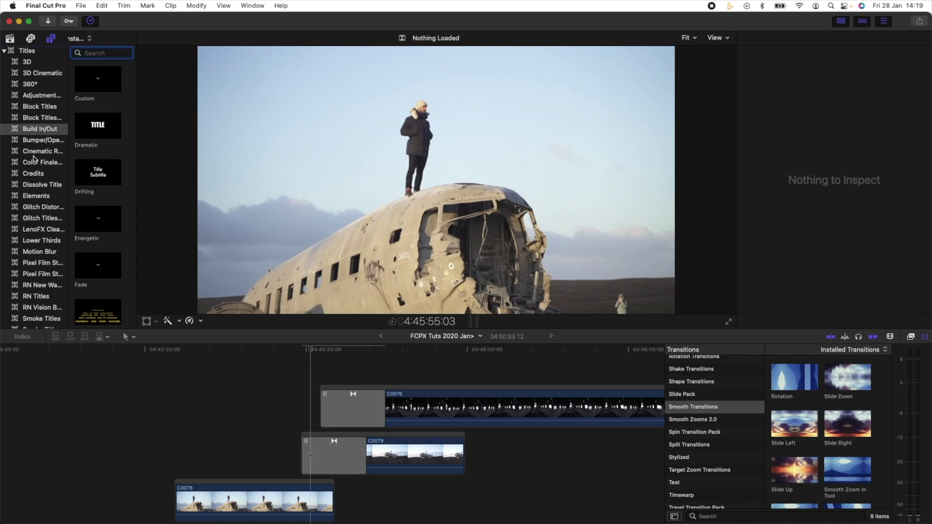
{"action": "scroll", "coordinate": [33, 159], "scroll_direction": "down", "scroll_amount": 10}
{"action": "scroll", "coordinate": [40, 187], "scroll_direction": "up", "scroll_amount": 5}
{"action": "scroll", "coordinate": [41, 187], "scroll_direction": "up", "scroll_amount": 3}
{"action": "left_click", "coordinate": [73, 221]}
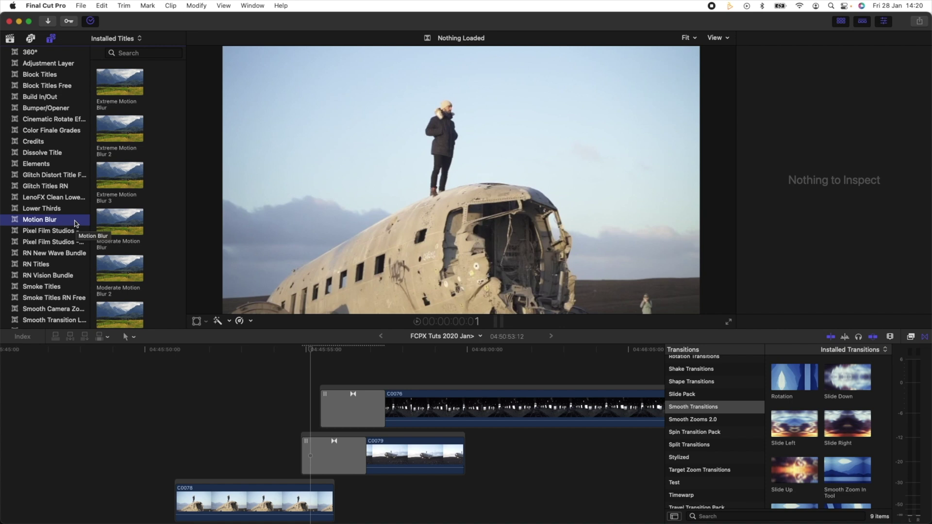
{"action": "scroll", "coordinate": [151, 223], "scroll_direction": "down", "scroll_amount": 1}
{"action": "left_click_drag", "start_coordinate": [119, 253], "coordinate": [303, 368]}
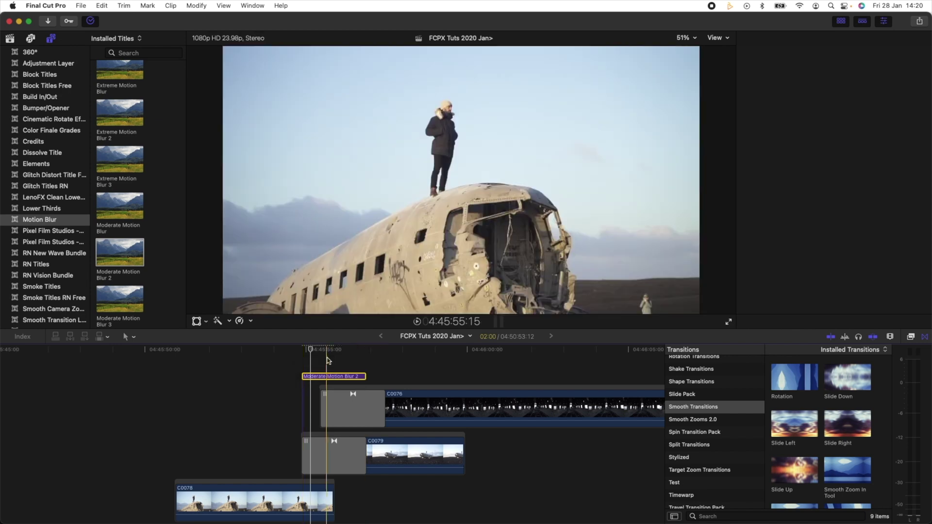
Toggle the Moderate Motion Blur 2 title on and off to compare, then delete it
{"action": "left_click", "coordinate": [331, 375]}
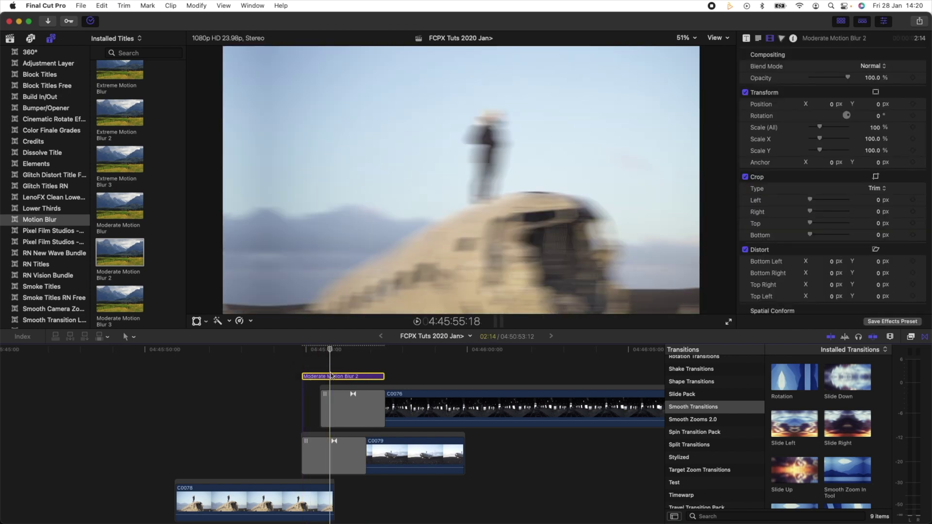
{"action": "key", "text": "v"}
{"action": "key", "text": "v"}
{"action": "key", "text": "v"}
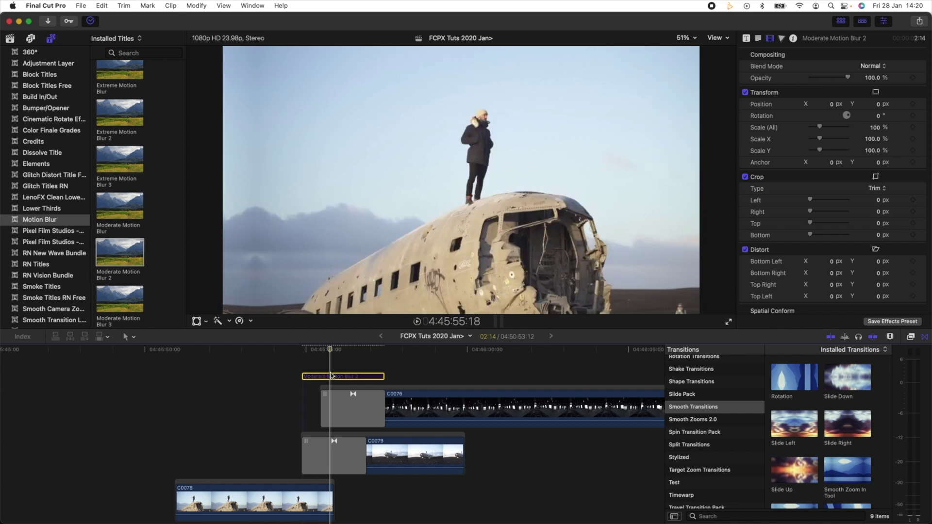
{"action": "key", "text": "v"}
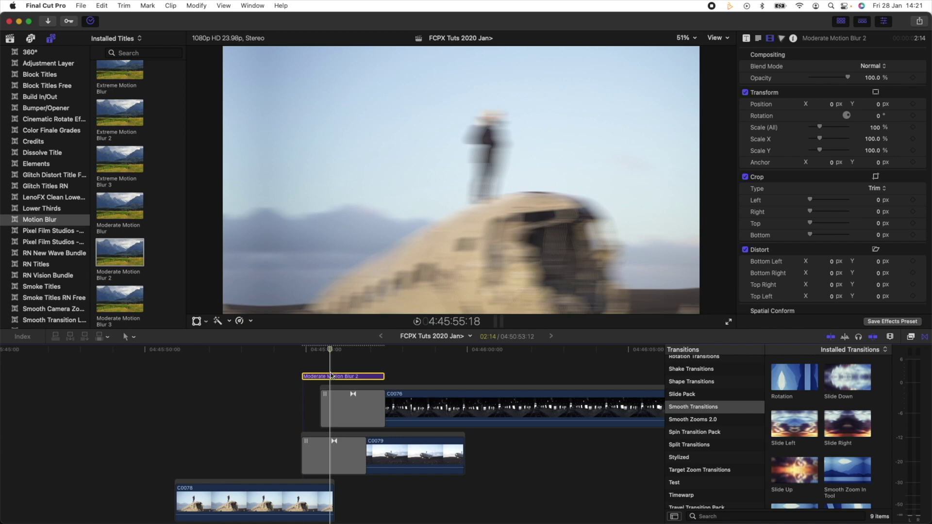
{"action": "key", "text": "v"}
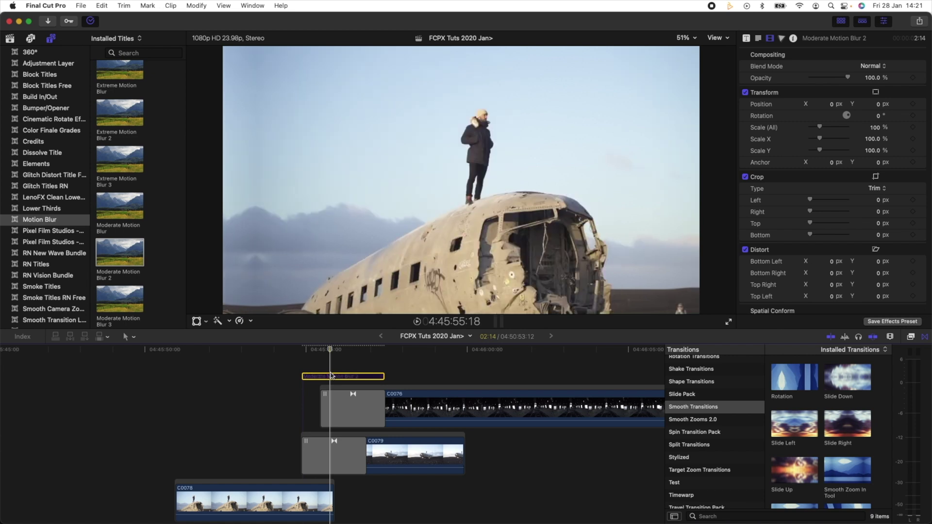
{"action": "key", "text": "v"}
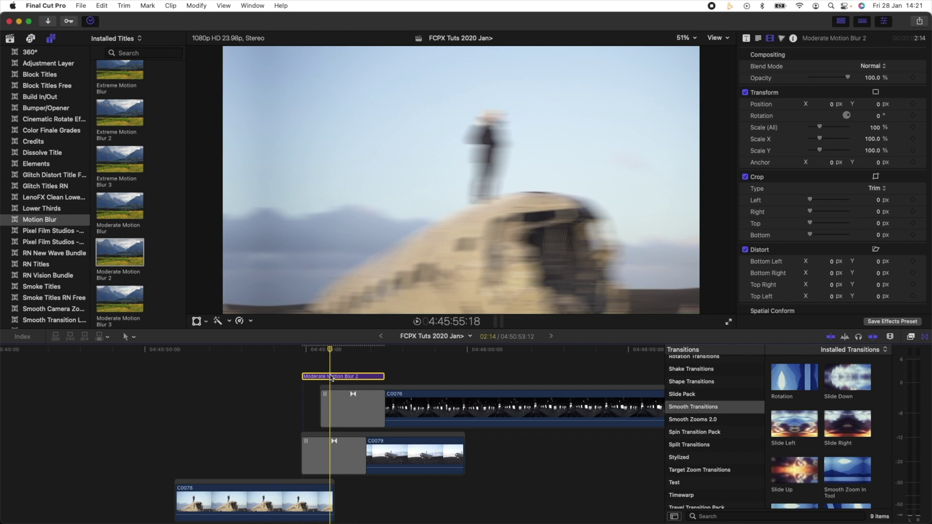
{"action": "key", "text": "v"}
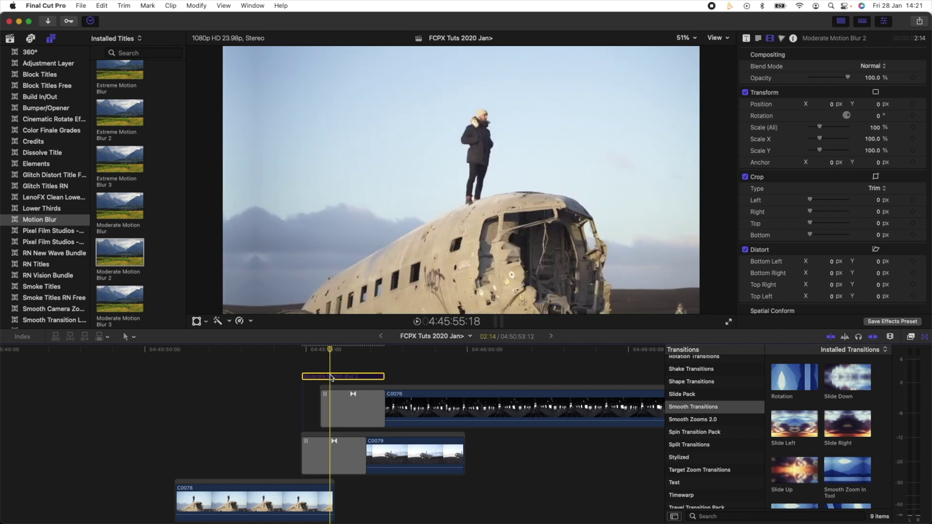
{"action": "key", "text": "Delete"}
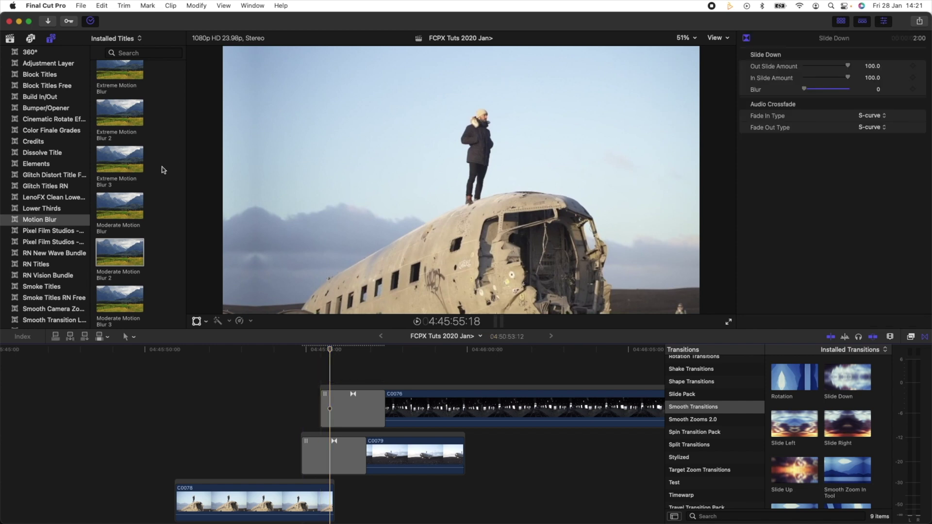
{"action": "scroll", "coordinate": [165, 170], "scroll_direction": "up", "scroll_amount": 2}
Place an Adjustment Layer title spanning above the stacked plane clips
{"action": "left_click", "coordinate": [55, 65]}
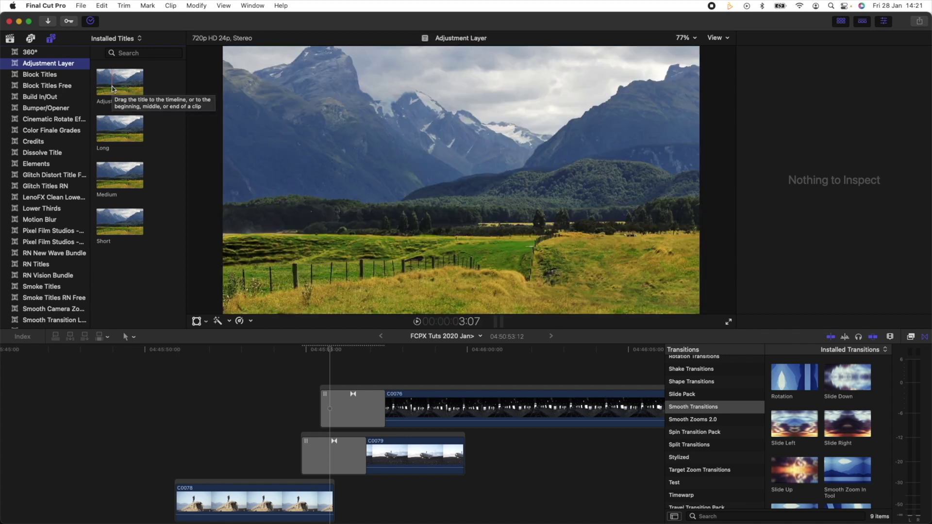
{"action": "left_click_drag", "start_coordinate": [112, 88], "coordinate": [222, 376]}
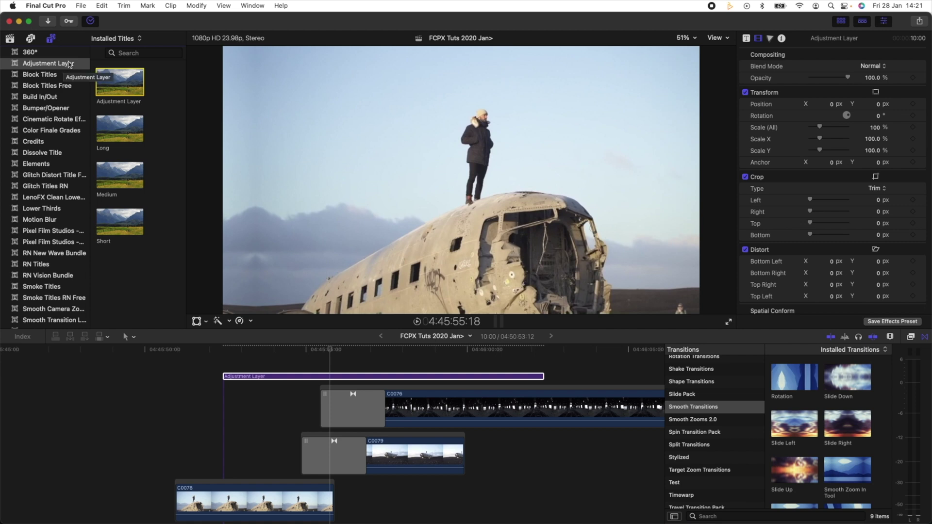
{"action": "left_click", "coordinate": [339, 377]}
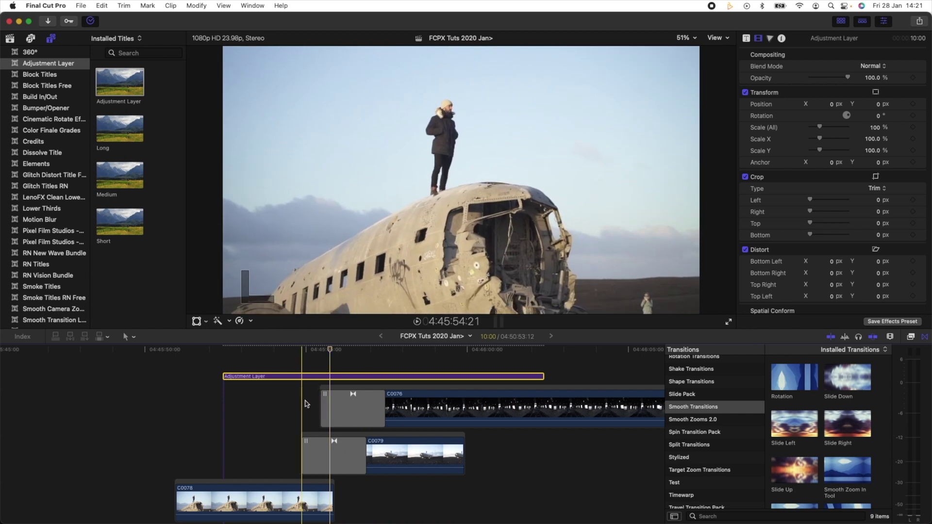
Show the REVisionEffects category in the Effects browser to list the RSMB effects
{"action": "left_click", "coordinate": [912, 337]}
{"action": "scroll", "coordinate": [686, 424], "scroll_direction": "up", "scroll_amount": 3}
{"action": "left_click", "coordinate": [699, 427]}
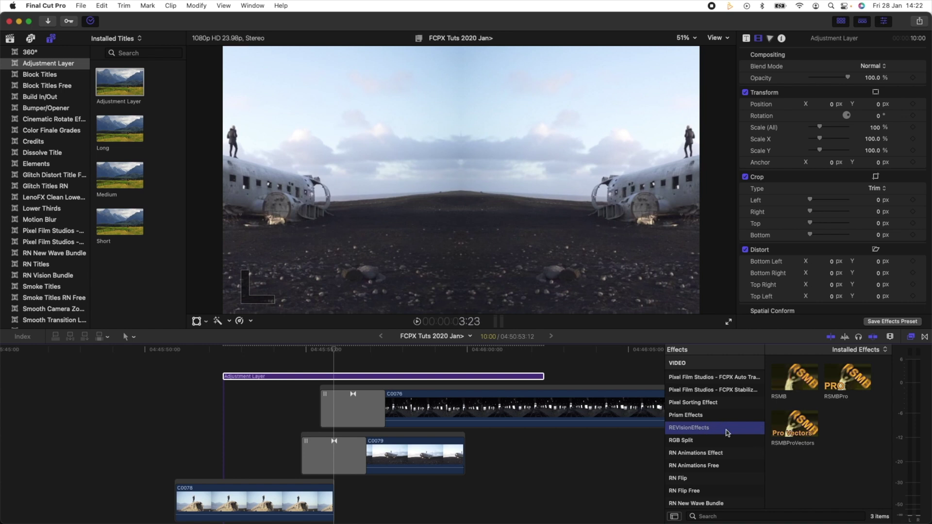
Apply RSMB to the Adjustment Layer, preview the transition, and toggle RSMB off and on to compare
{"action": "left_click_drag", "start_coordinate": [792, 380], "coordinate": [420, 380]}
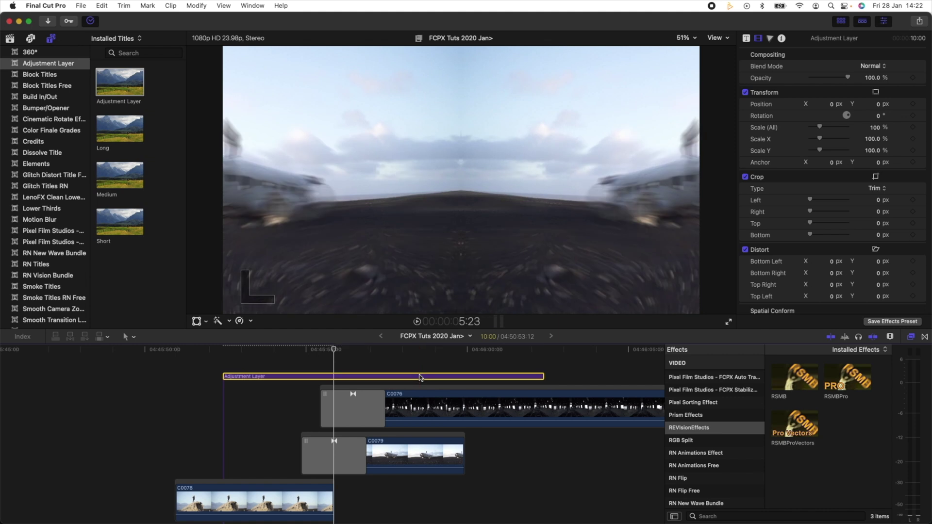
{"action": "left_click", "coordinate": [406, 376]}
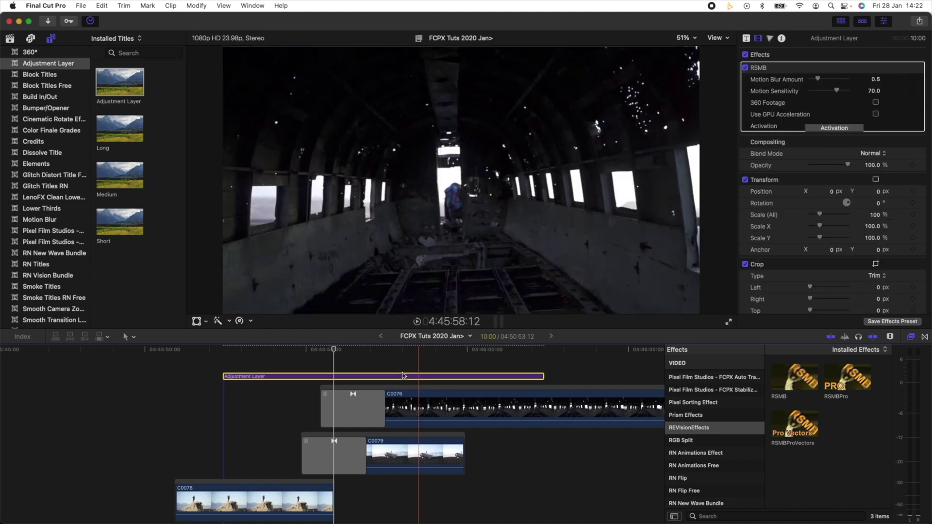
{"action": "left_click", "coordinate": [329, 350]}
{"action": "key", "text": "space"}
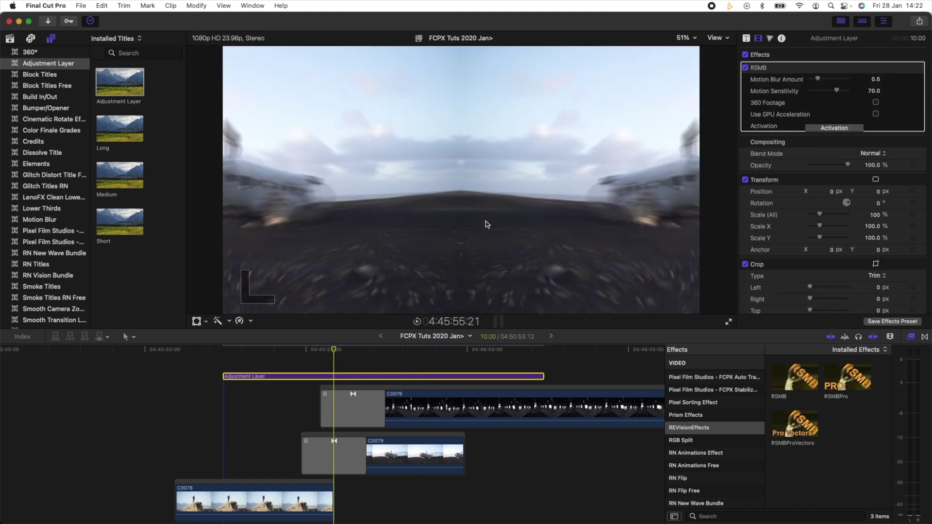
{"action": "left_click", "coordinate": [746, 68]}
{"action": "left_click", "coordinate": [746, 68]}
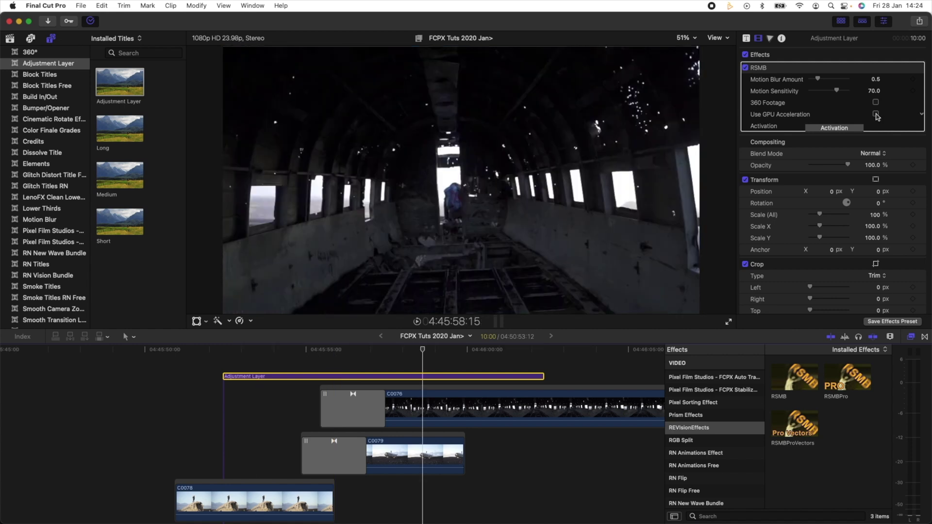
Enable RSMB GPU acceleration and shorten the transition into C0076 by five frames to about 1:19
{"action": "left_click", "coordinate": [876, 115]}
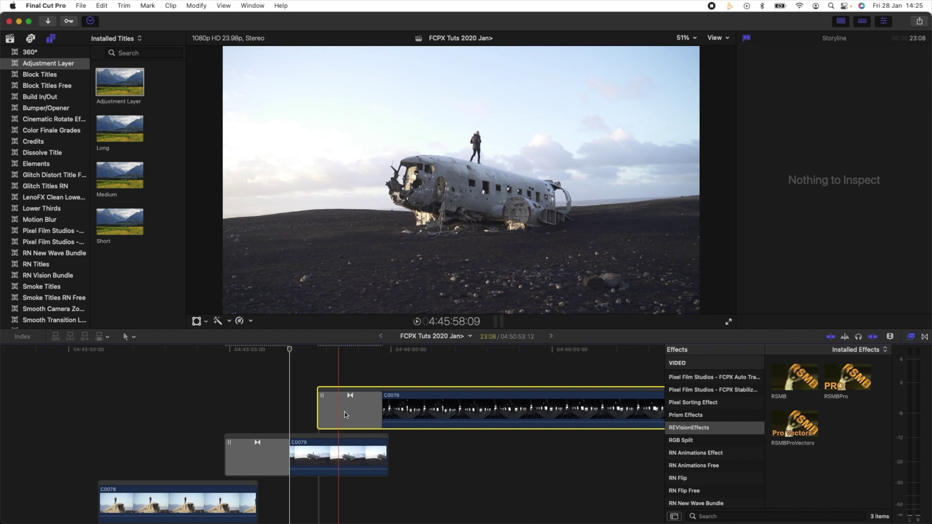
{"action": "left_click_drag", "start_coordinate": [381, 409], "coordinate": [409, 411]}
{"action": "left_click", "coordinate": [354, 379]}
{"action": "scroll", "coordinate": [354, 380], "scroll_direction": "right", "scroll_amount": 10}
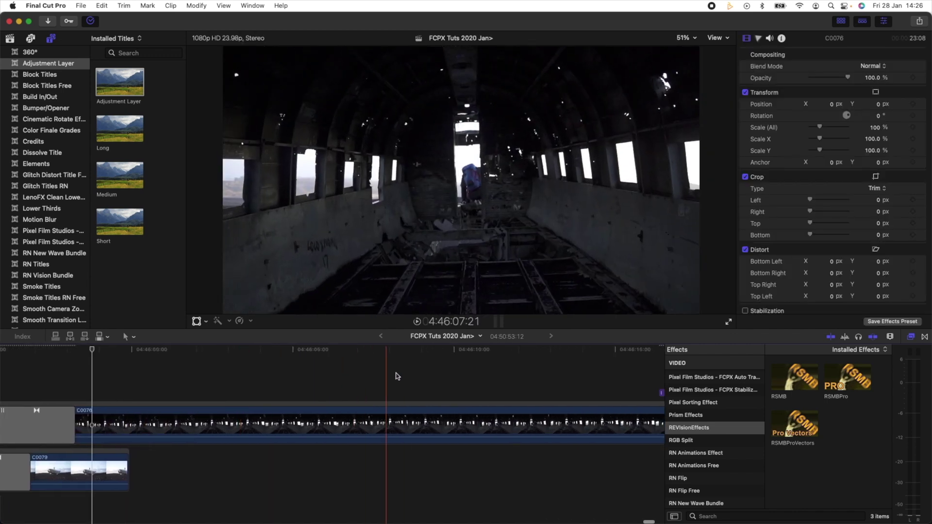
Move the ICELAND title earlier over C0076 and zoom the timeline in around it
{"action": "left_click_drag", "start_coordinate": [478, 391], "coordinate": [251, 387]}
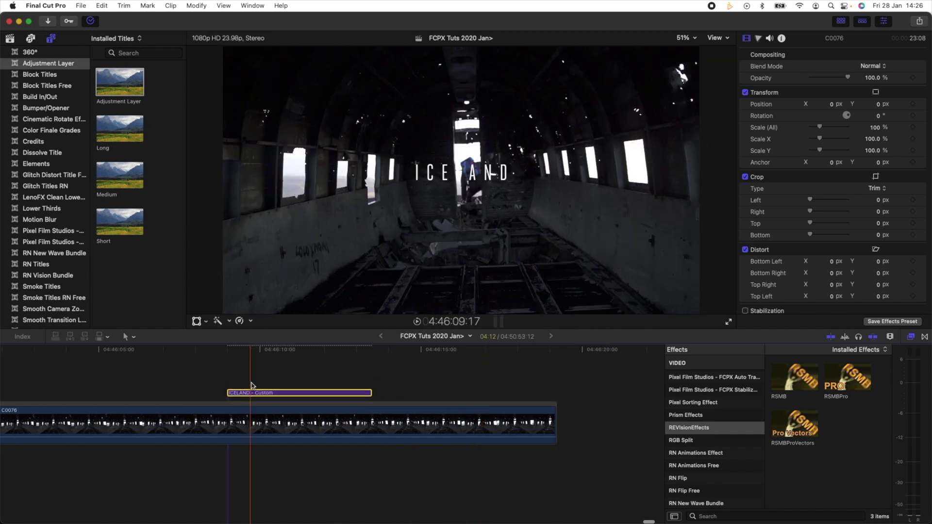
{"action": "key", "text": "super+equal"}
{"action": "left_click", "coordinate": [365, 412]}
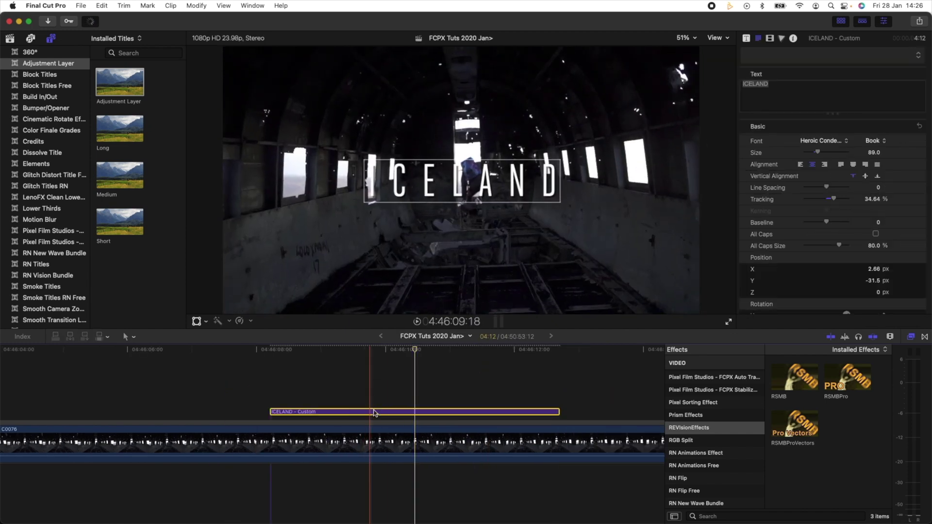
Show the RN Vision Bundle transitions, including B&W Glitch, in the Transitions browser
{"action": "left_click", "coordinate": [924, 337]}
{"action": "scroll", "coordinate": [710, 416], "scroll_direction": "down", "scroll_amount": 5}
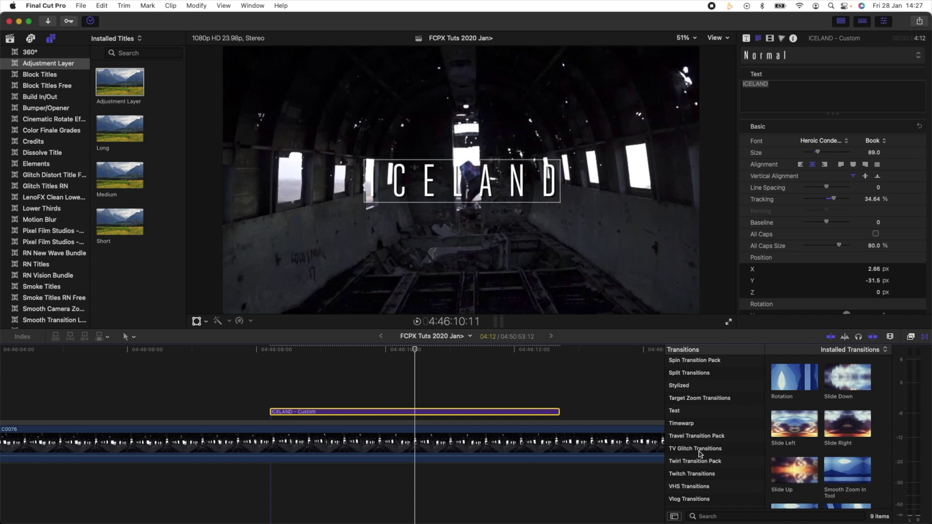
{"action": "scroll", "coordinate": [709, 449], "scroll_direction": "up", "scroll_amount": 5}
{"action": "left_click", "coordinate": [694, 426]}
Apply B&W Glitch to both ends of the ICELAND title, preview it, then select title and transitions
{"action": "left_click", "coordinate": [844, 378]}
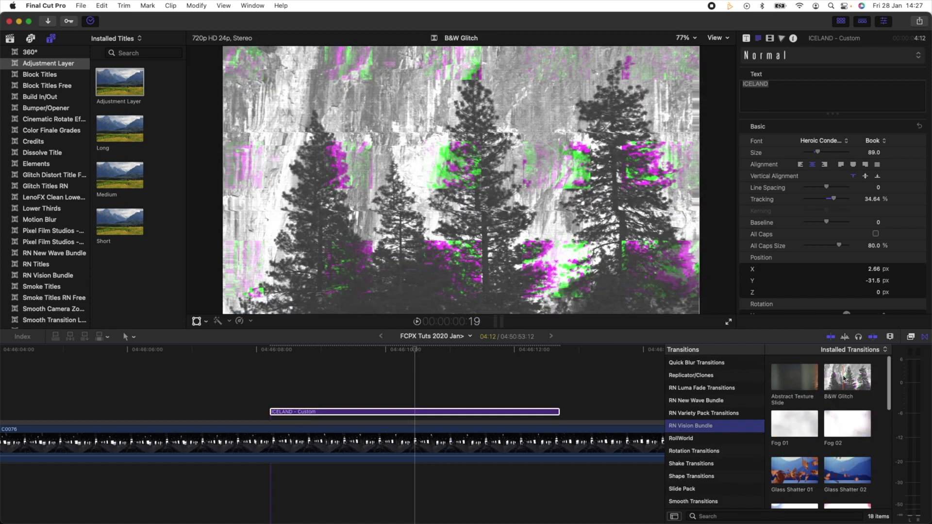
{"action": "double_click", "coordinate": [845, 379]}
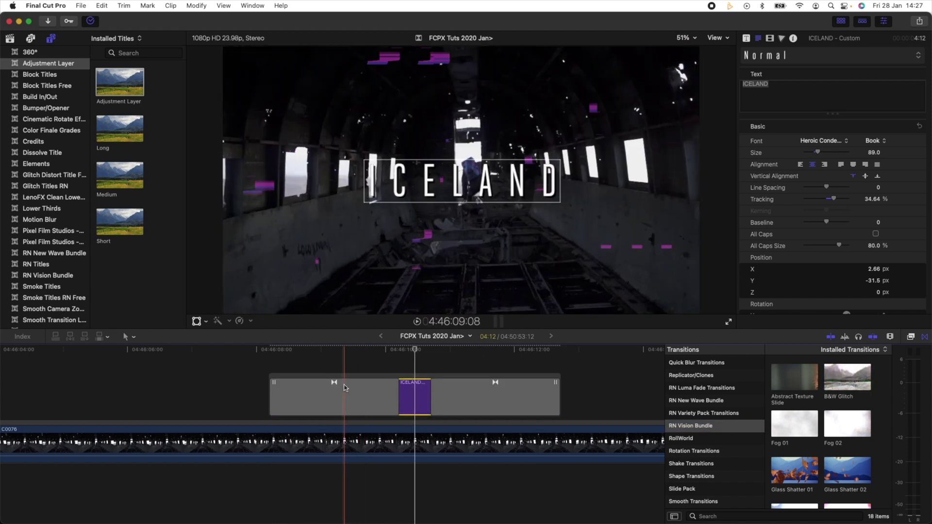
{"action": "key", "text": "space"}
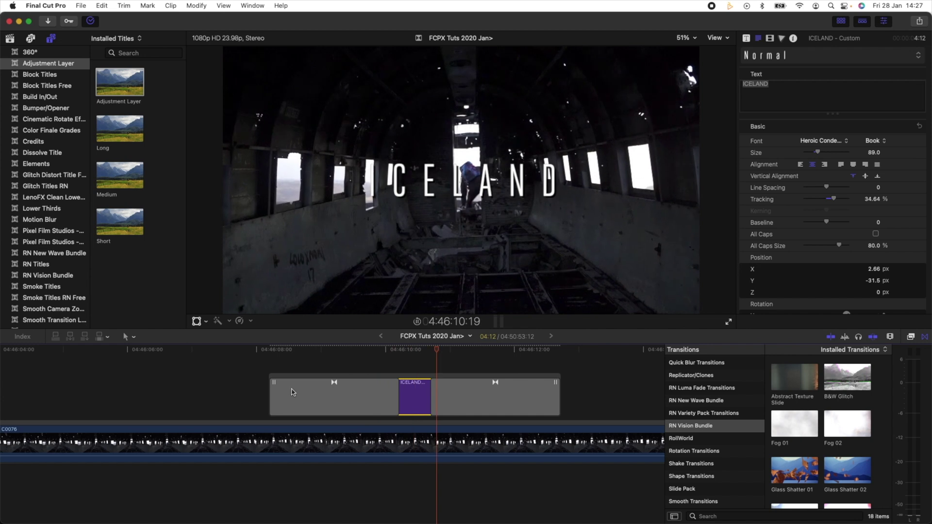
{"action": "key", "text": "space"}
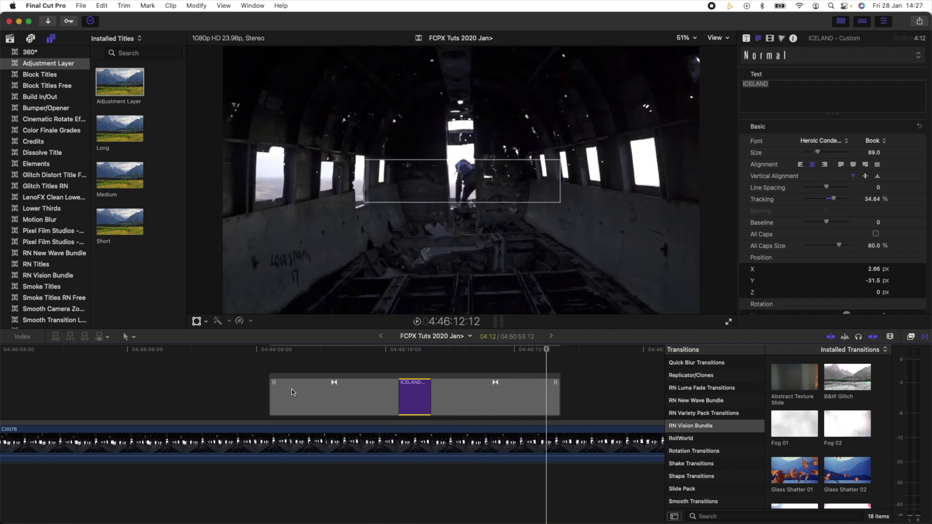
{"action": "left_click", "coordinate": [320, 353]}
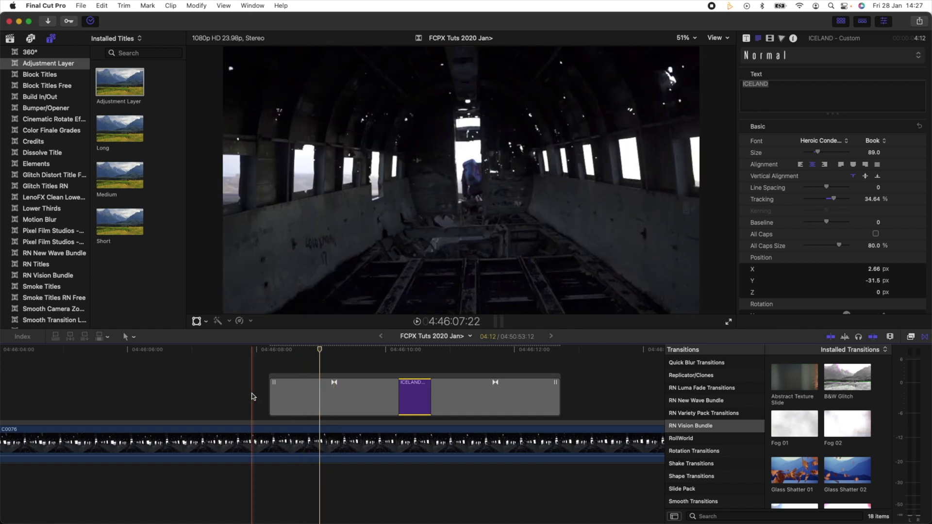
{"action": "left_click_drag", "start_coordinate": [252, 398], "coordinate": [563, 396]}
Combine the ICELAND title and its glitch transitions into compound clip Clip 251, then replay it
{"action": "right_click", "coordinate": [414, 394]}
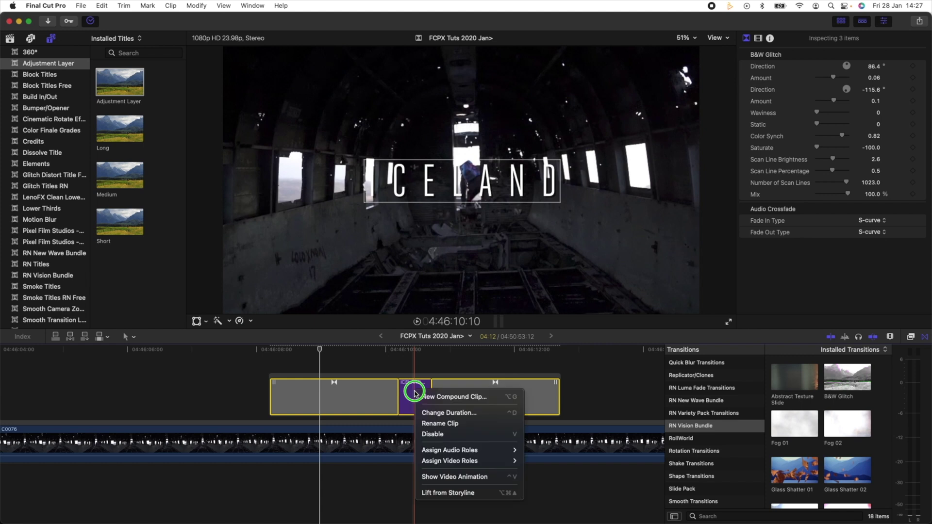
{"action": "left_click", "coordinate": [443, 398]}
{"action": "left_click", "coordinate": [586, 289]}
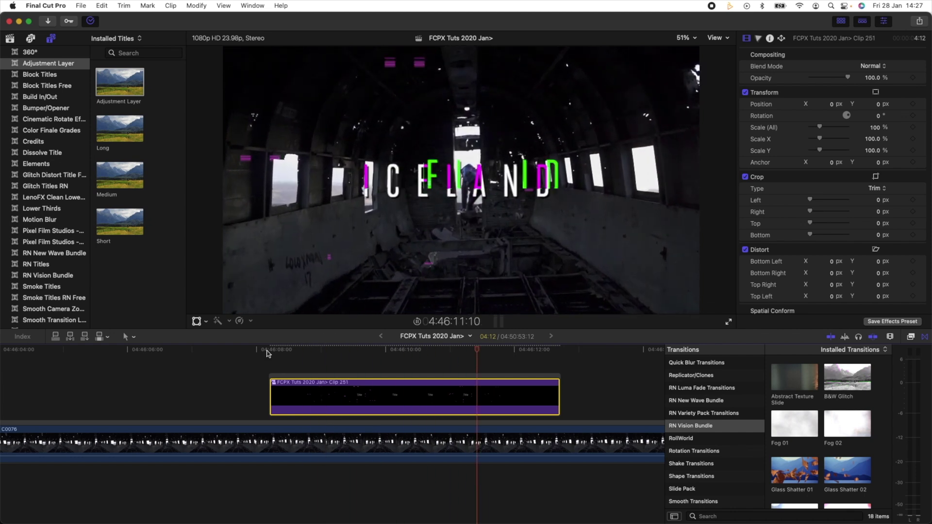
{"action": "left_click", "coordinate": [266, 352]}
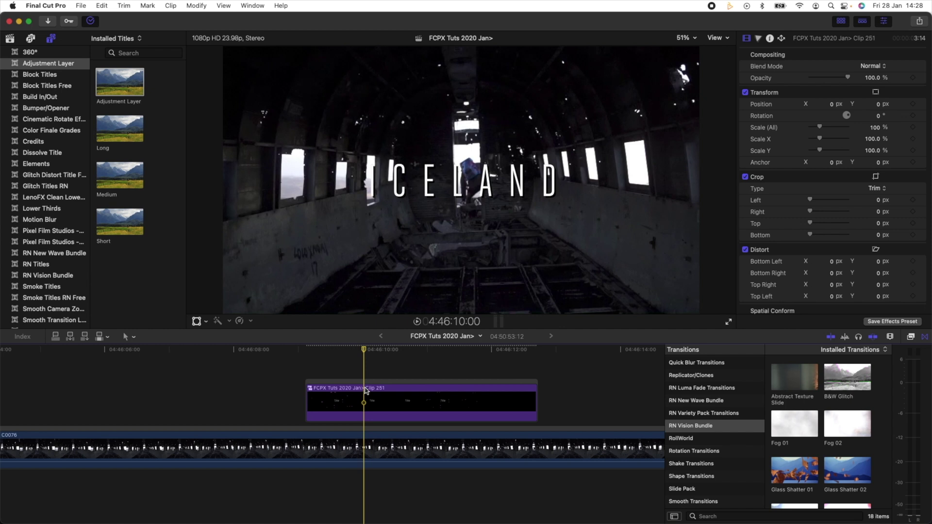
{"action": "left_click", "coordinate": [715, 38]}
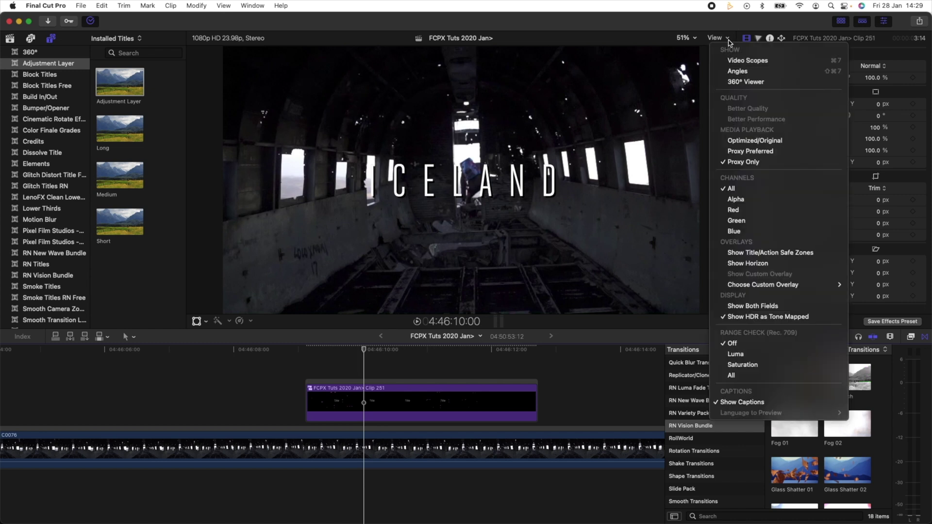
{"action": "left_click", "coordinate": [746, 142]}
{"action": "left_click", "coordinate": [715, 40]}
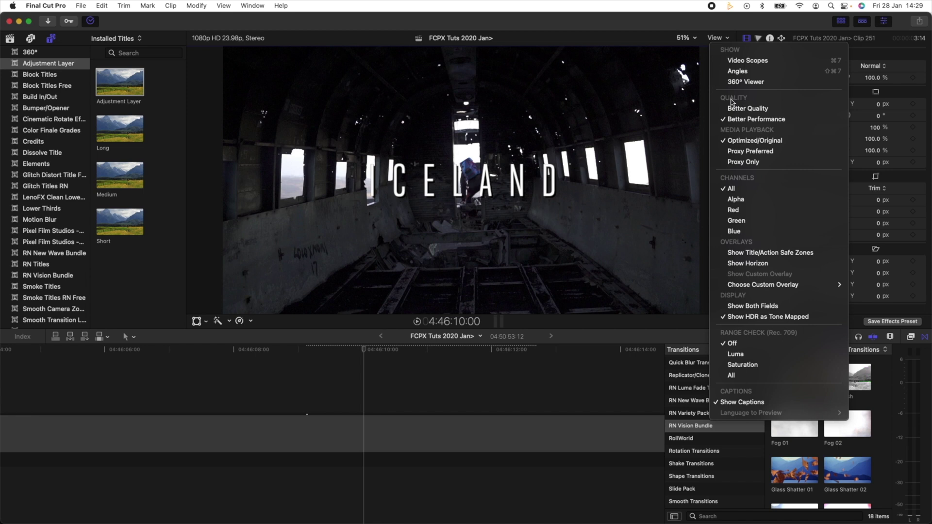
{"action": "left_click", "coordinate": [738, 119]}
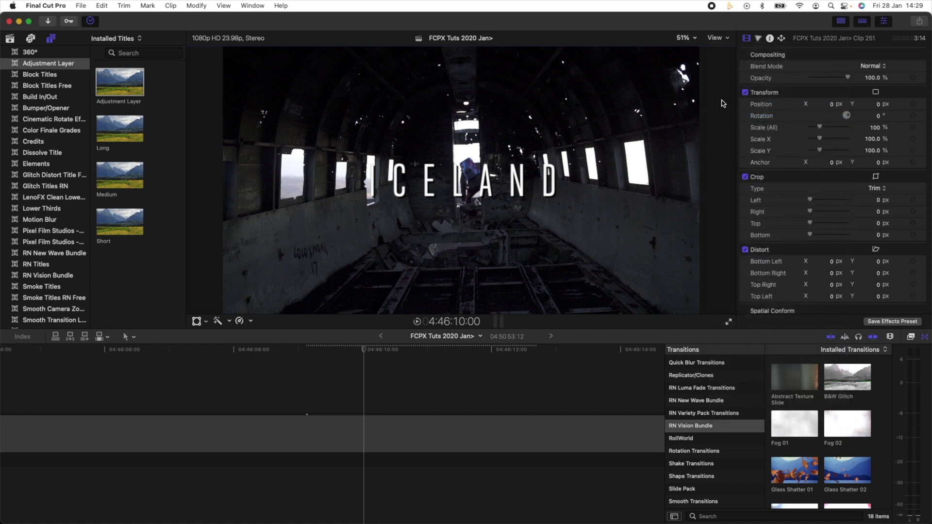
{"action": "left_click", "coordinate": [715, 39]}
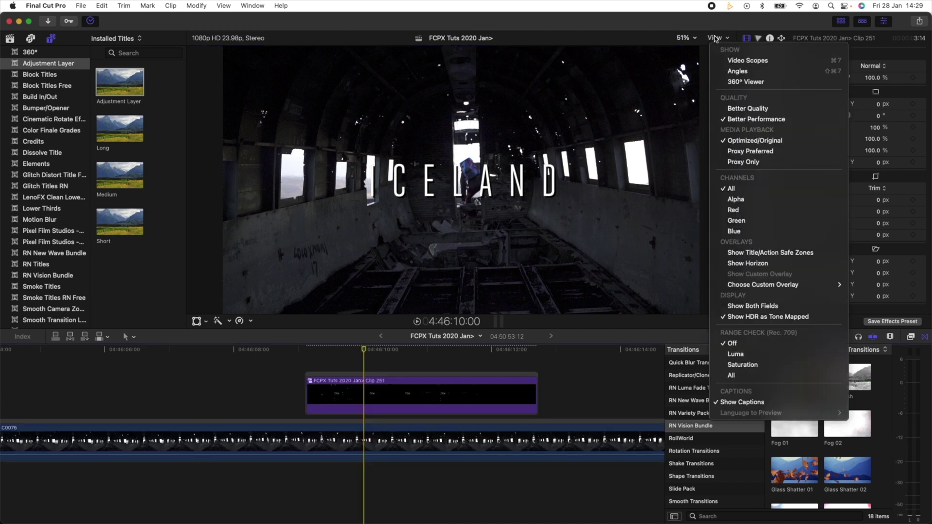
{"action": "left_click", "coordinate": [755, 164]}
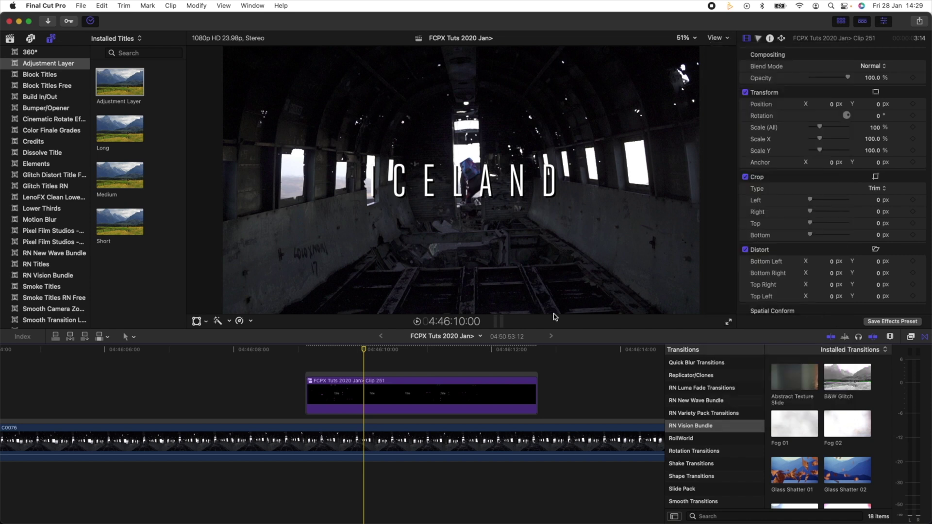
{"action": "left_click", "coordinate": [361, 466]}
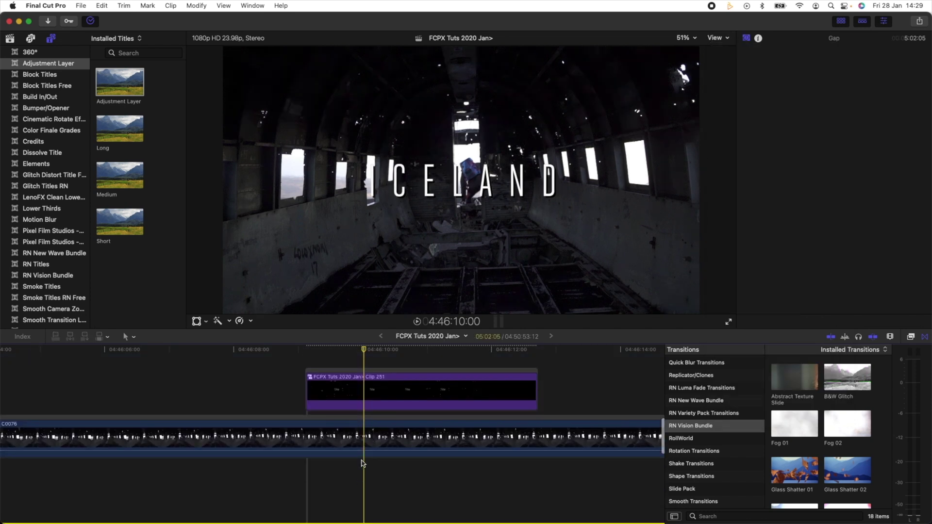
Reveal plane clip C0076 in the Iceland event browser and open its Transcode Media options
{"action": "left_click", "coordinate": [362, 436]}
{"action": "right_click", "coordinate": [362, 436]}
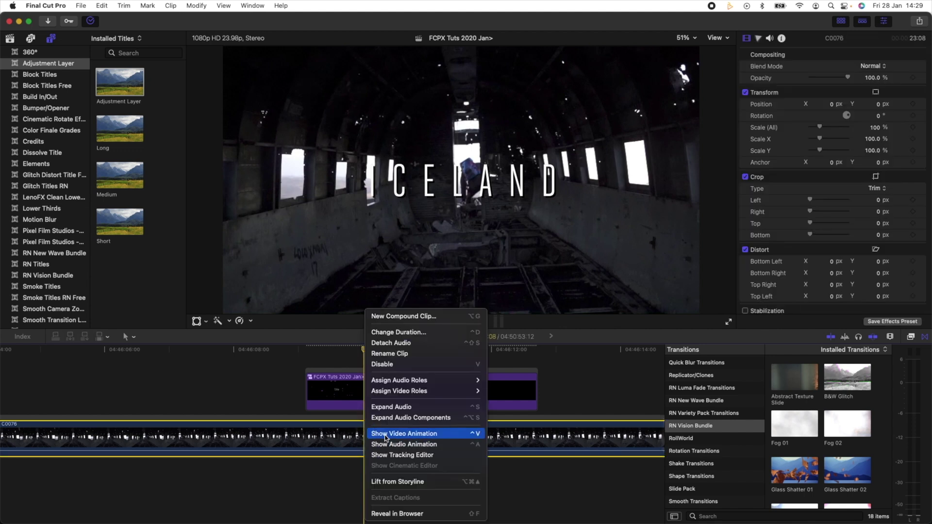
{"action": "left_click", "coordinate": [388, 513]}
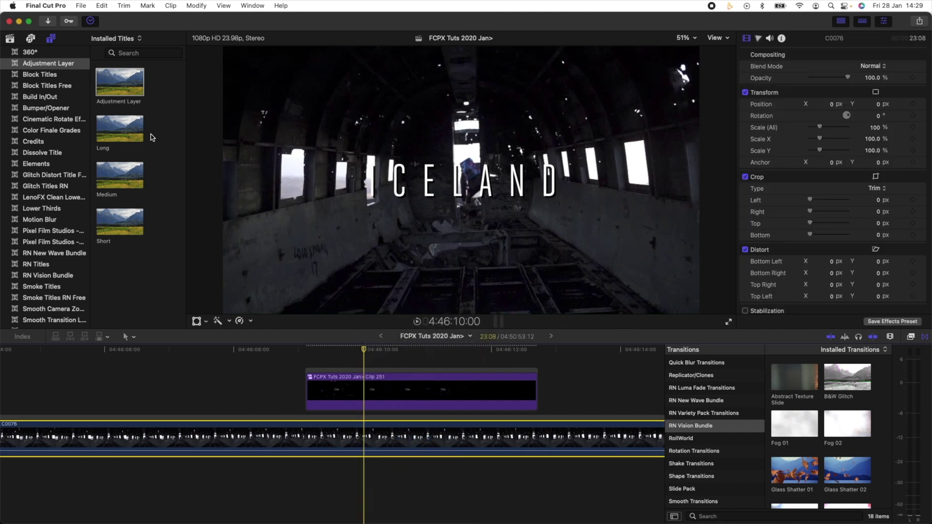
{"action": "scroll", "coordinate": [145, 94], "scroll_direction": "up", "scroll_amount": 2}
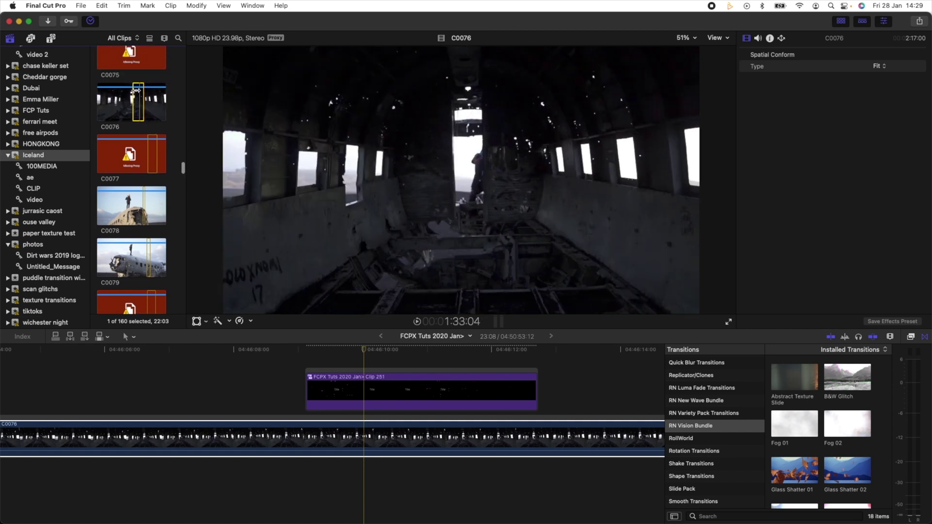
{"action": "right_click", "coordinate": [136, 106]}
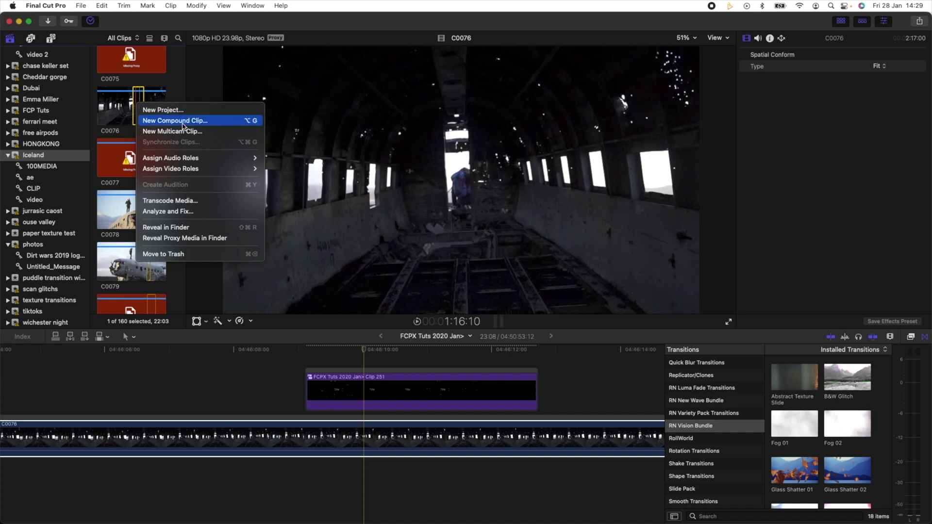
{"action": "left_click", "coordinate": [180, 201]}
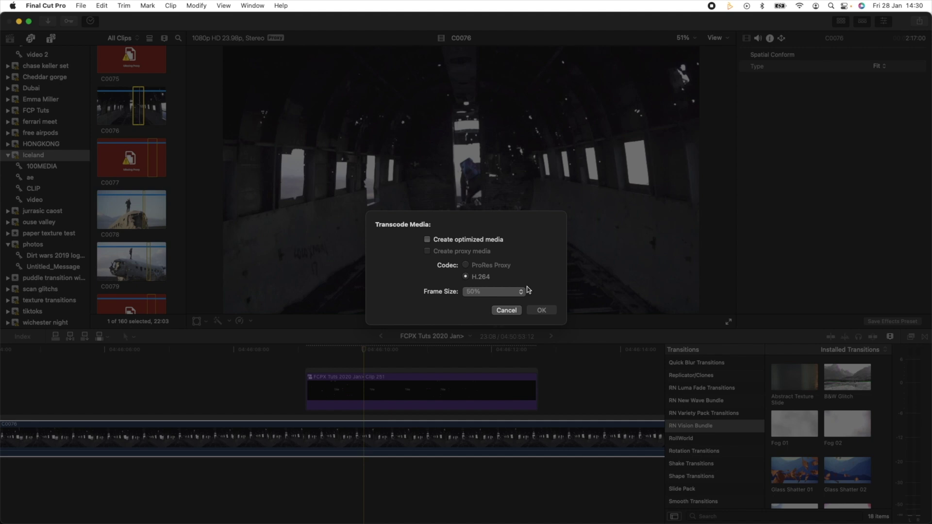
Cancel the Transcode Media dialog for C0076 and play back the ICELAND title section
{"action": "left_click", "coordinate": [507, 310]}
{"action": "key", "text": "space"}
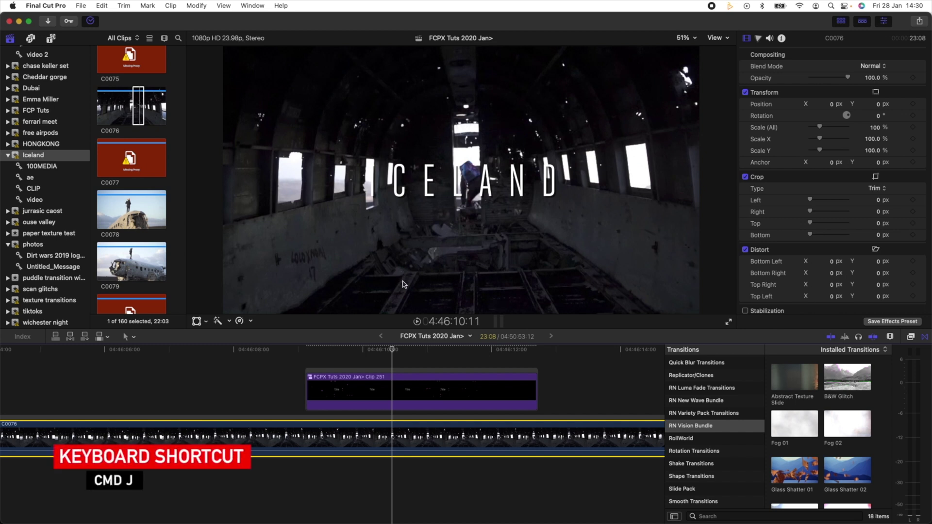
Change the project's video format to 4K, 3840x2160 at 23.98p
{"action": "key", "text": "super+j"}
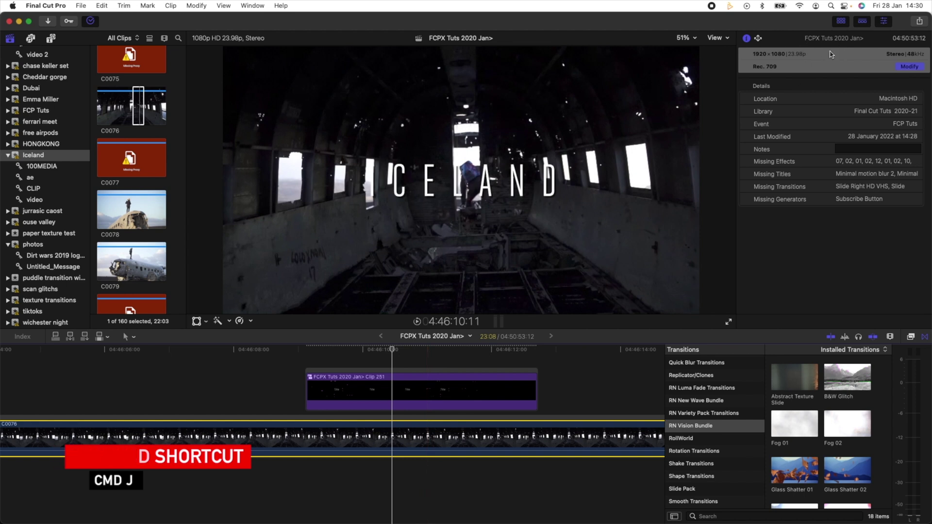
{"action": "left_click", "coordinate": [909, 66]}
{"action": "left_click", "coordinate": [444, 226]}
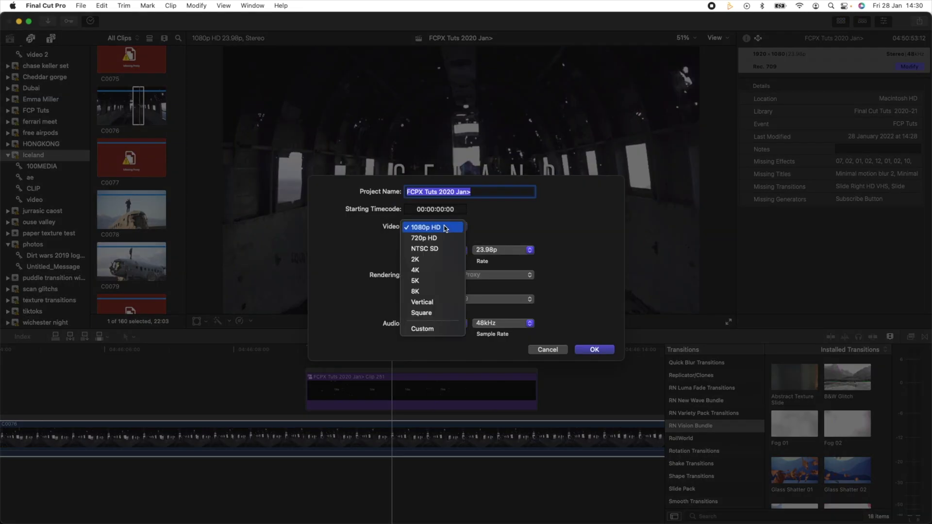
{"action": "left_click", "coordinate": [429, 271]}
{"action": "left_click", "coordinate": [437, 227]}
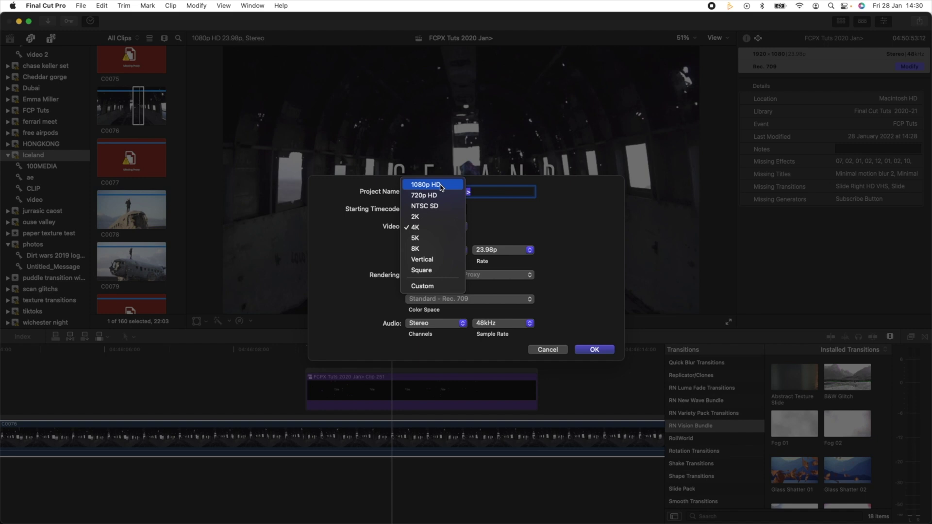
{"action": "left_click", "coordinate": [437, 227]}
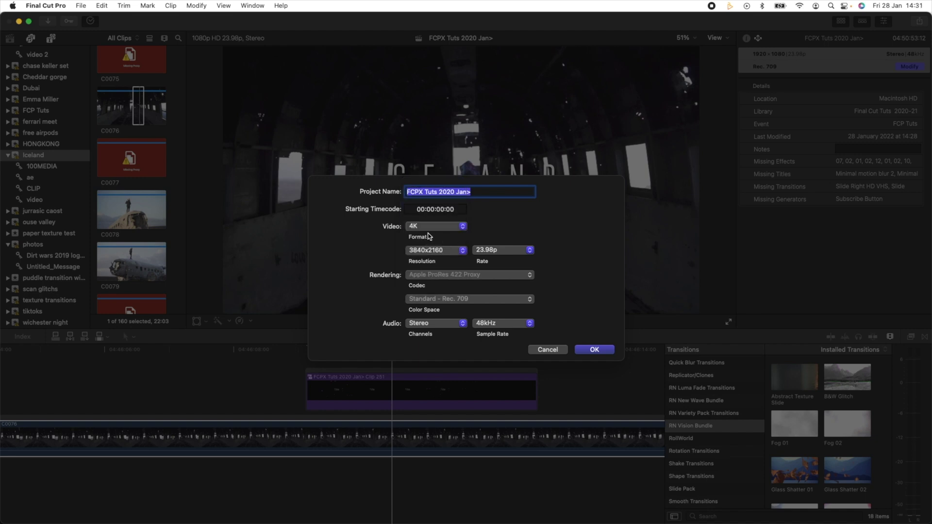
{"action": "key", "text": "Return"}
{"action": "left_click", "coordinate": [373, 351]}
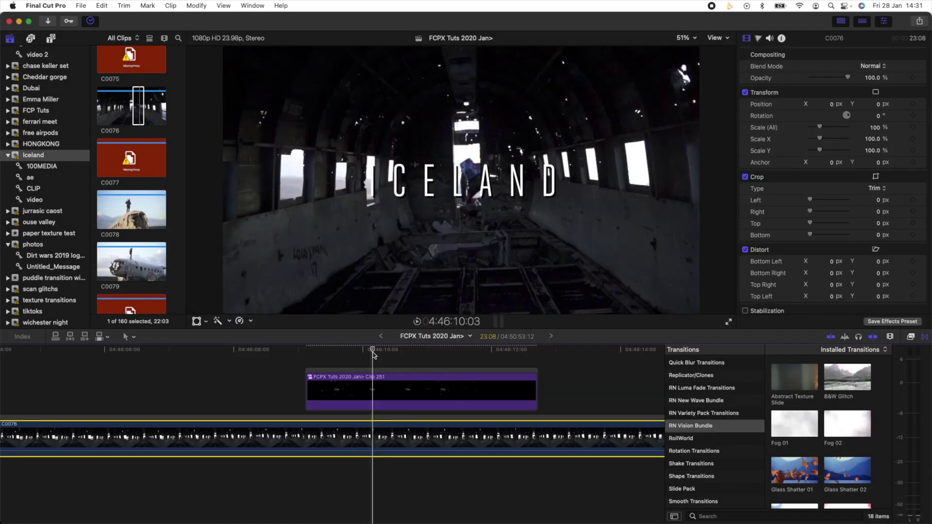